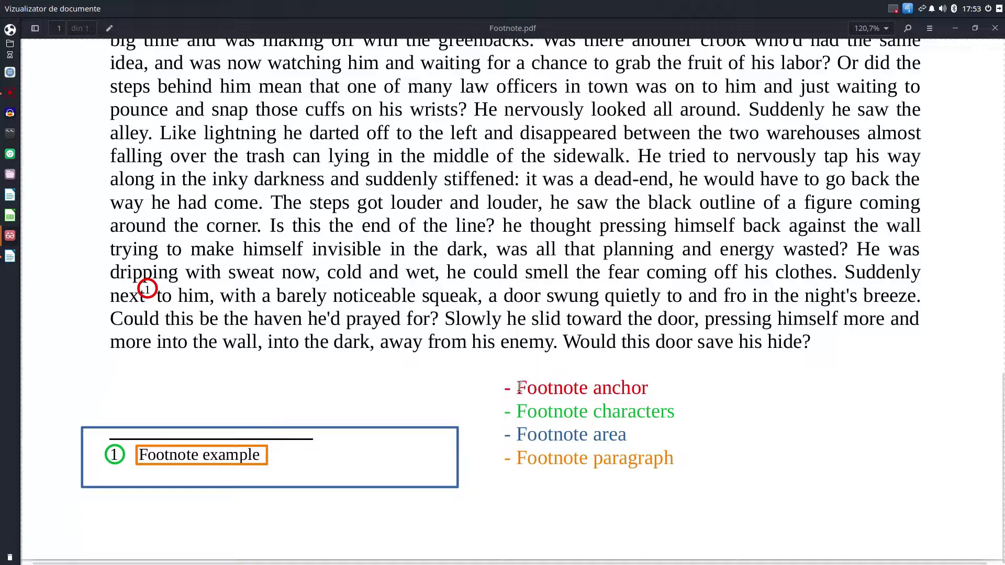
left_click_drag(519, 387, 660, 395)
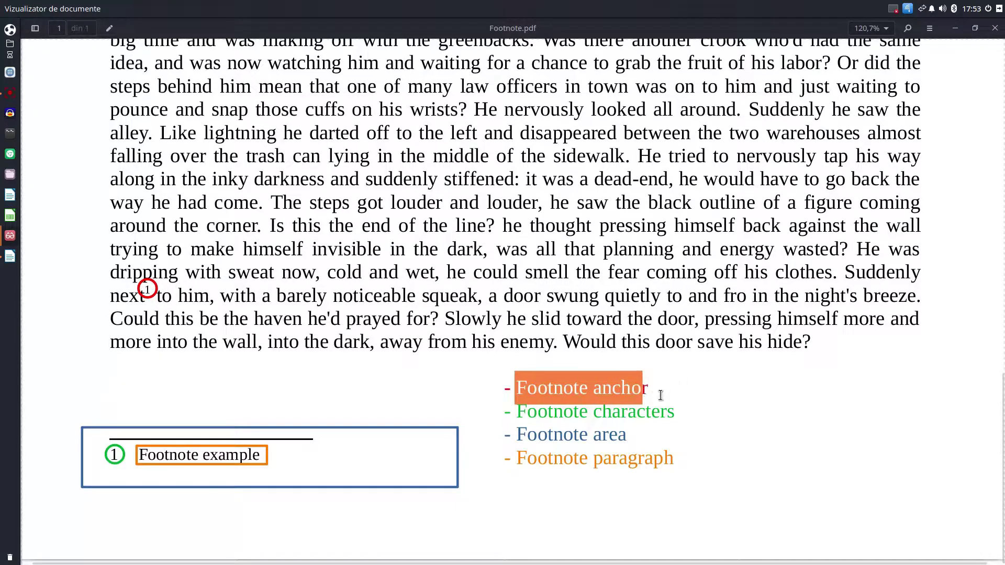
left_click(661, 395)
Switch to the LibreOffice Writer document and insert a footnote after "next" in the last full paragraph of page 1
key("alt+Tab")
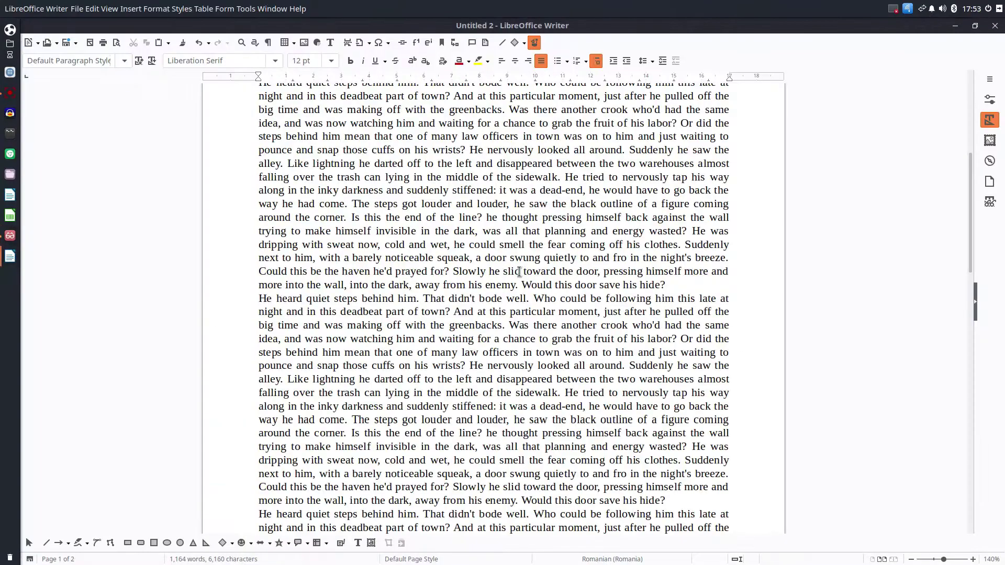
scroll(362, 327, "down", 3)
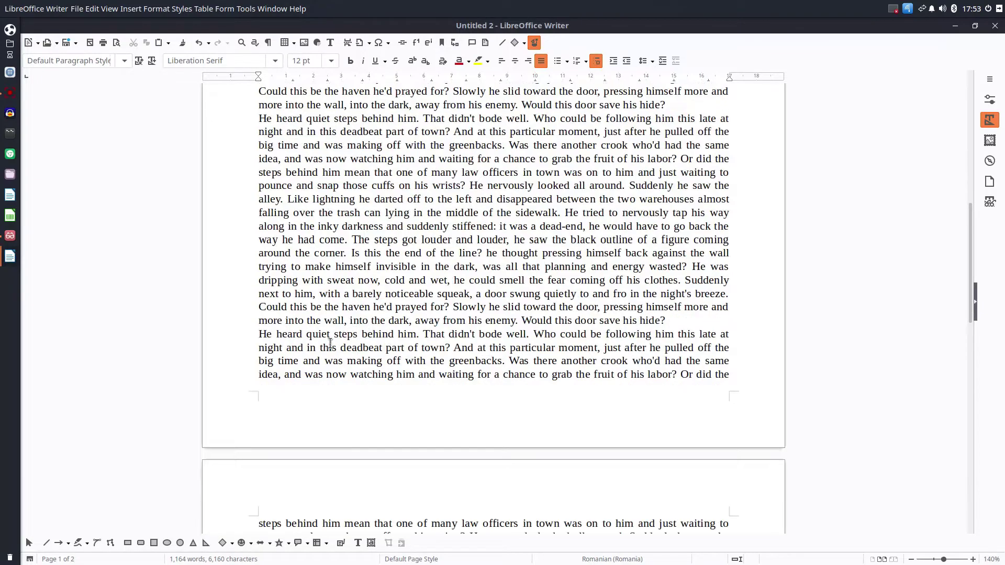
left_click(279, 294)
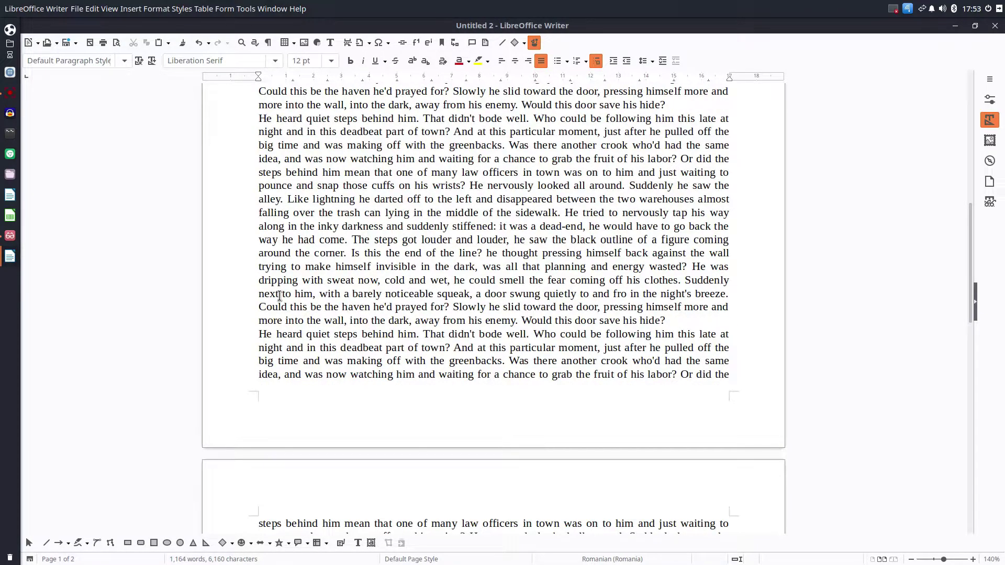
left_click(421, 44)
Enter "Demo footnote" as the text of the new footnote at the foot of page 1
scroll(280, 299, "up", 3)
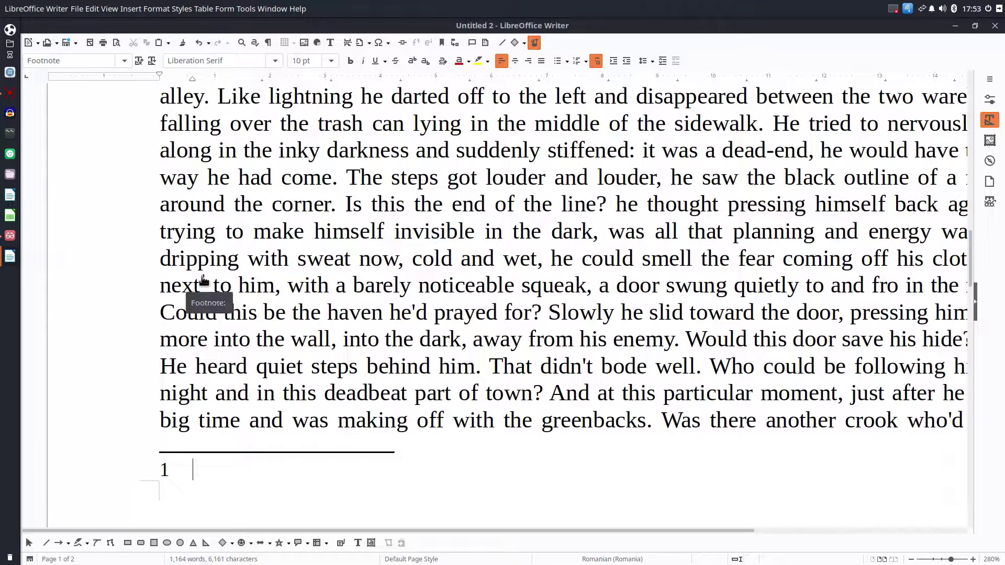
scroll(159, 337, "down", 2)
scroll(217, 280, "up", 1)
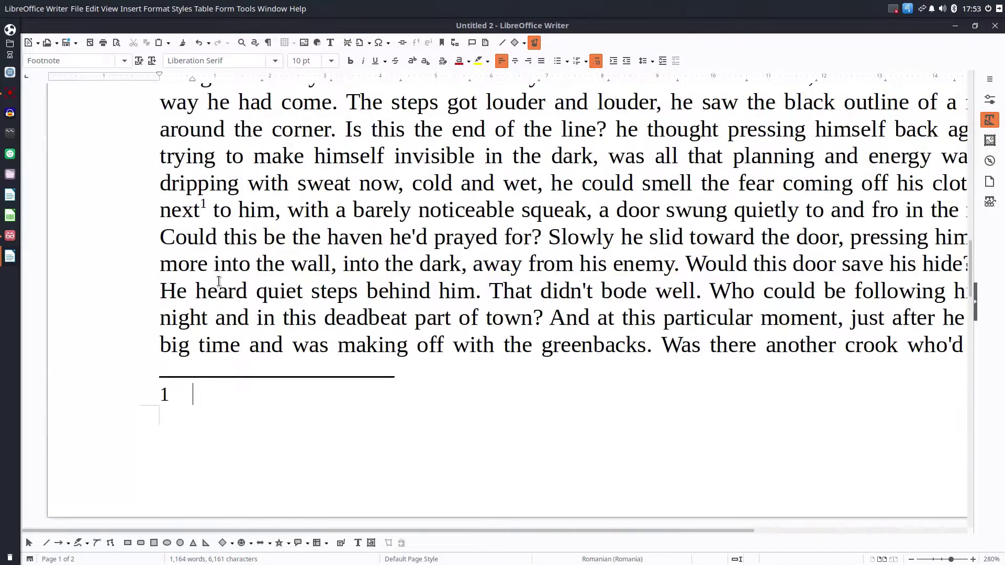
type("Demo footno")
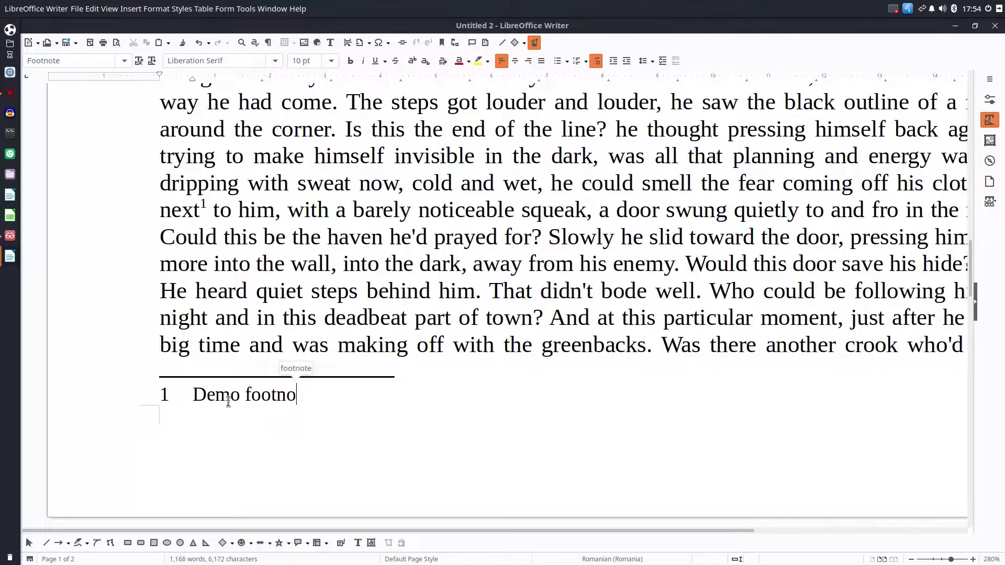
key("Return")
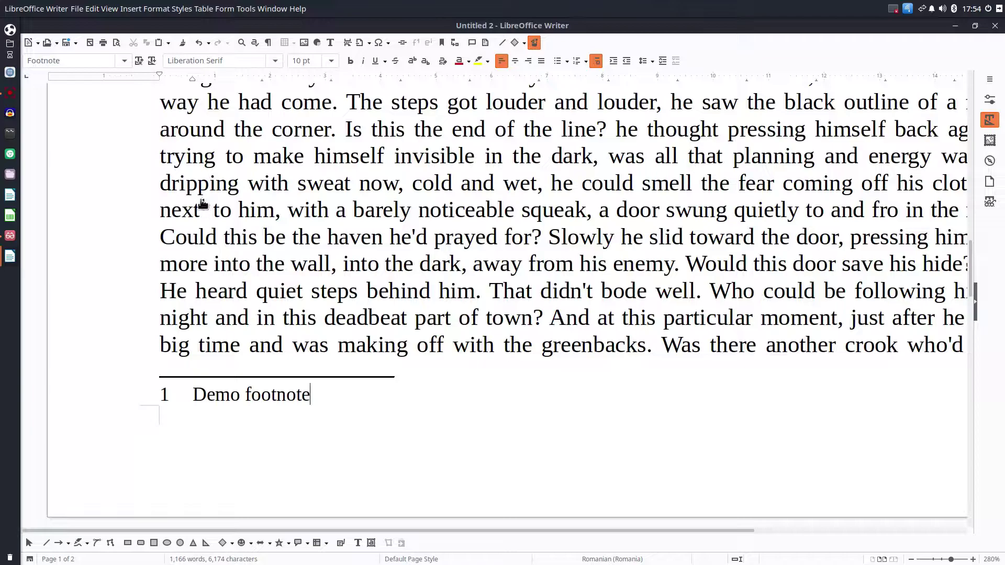
Open the Footnote Anchor character style for modification and set its font to Bold at 14 pt
scroll(576, 262, "down", 3)
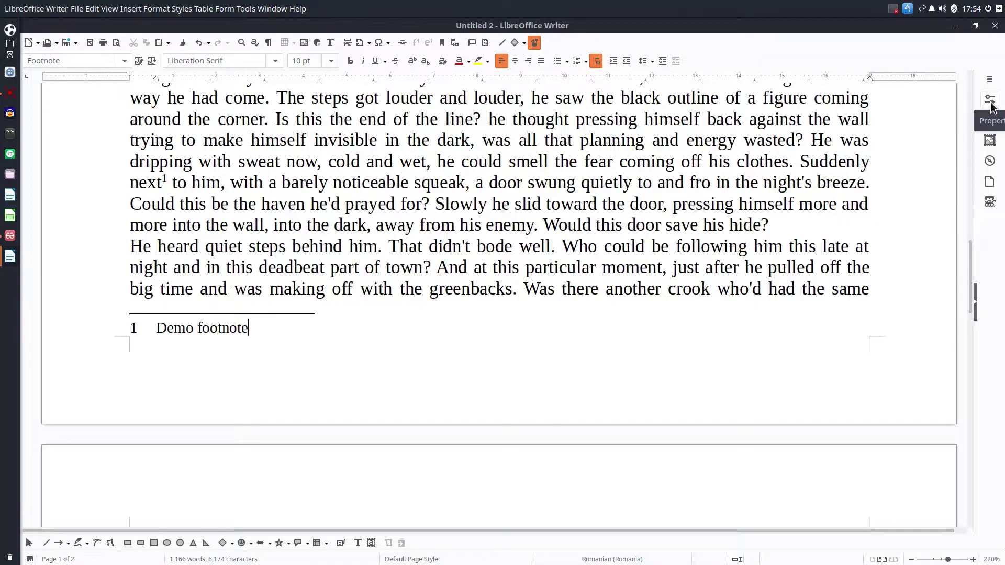
left_click(991, 102)
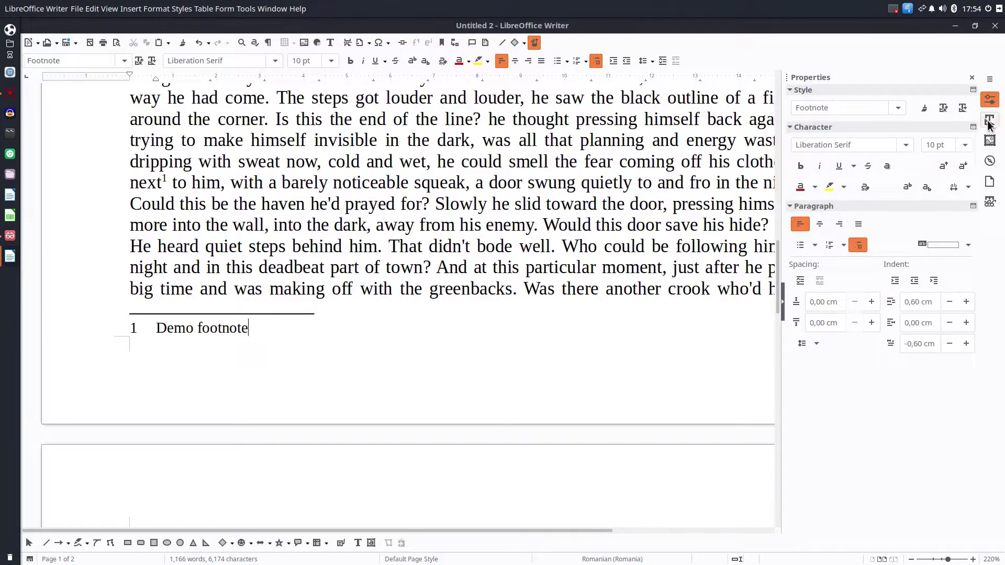
left_click(990, 120)
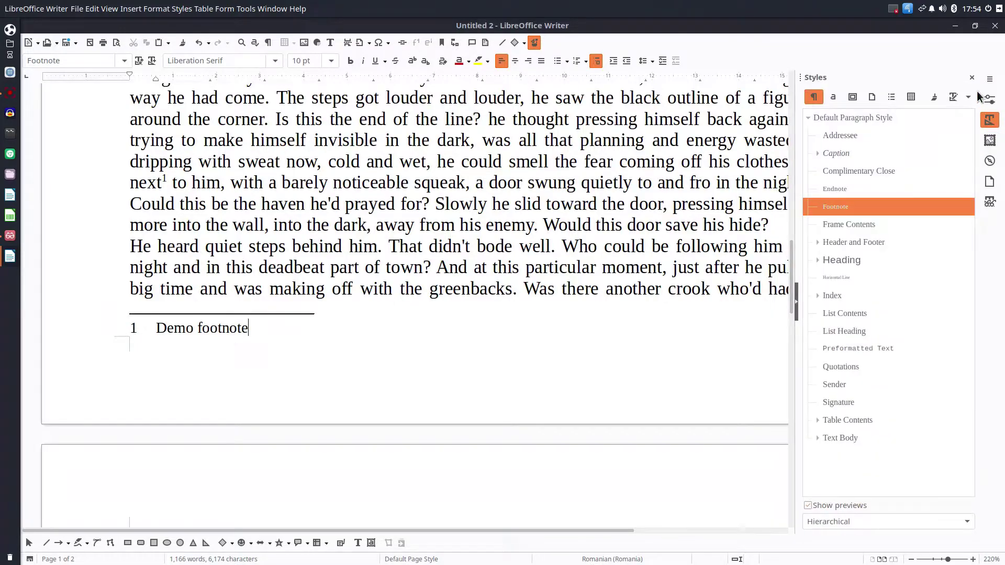
left_click(833, 99)
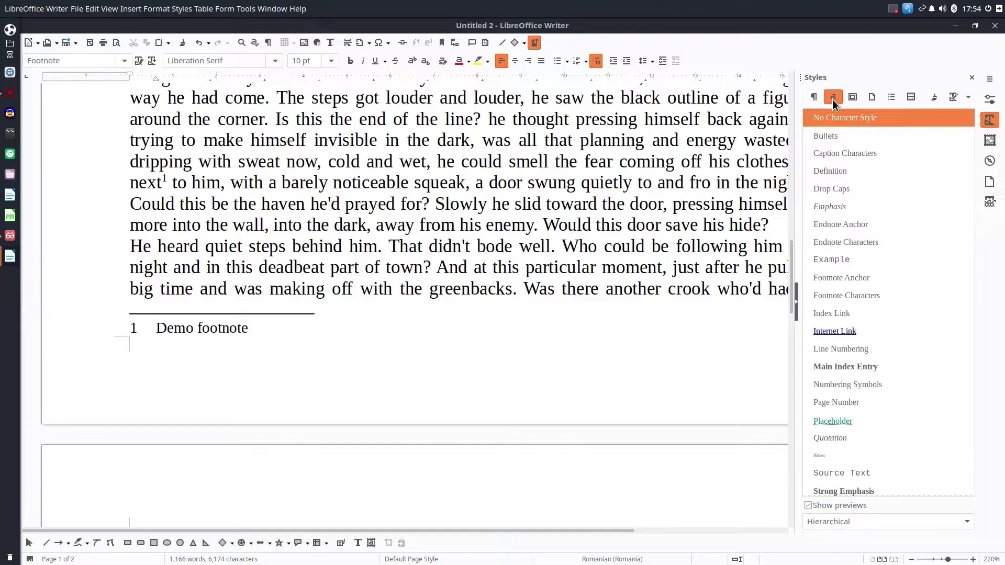
left_click(838, 281)
right_click(838, 281)
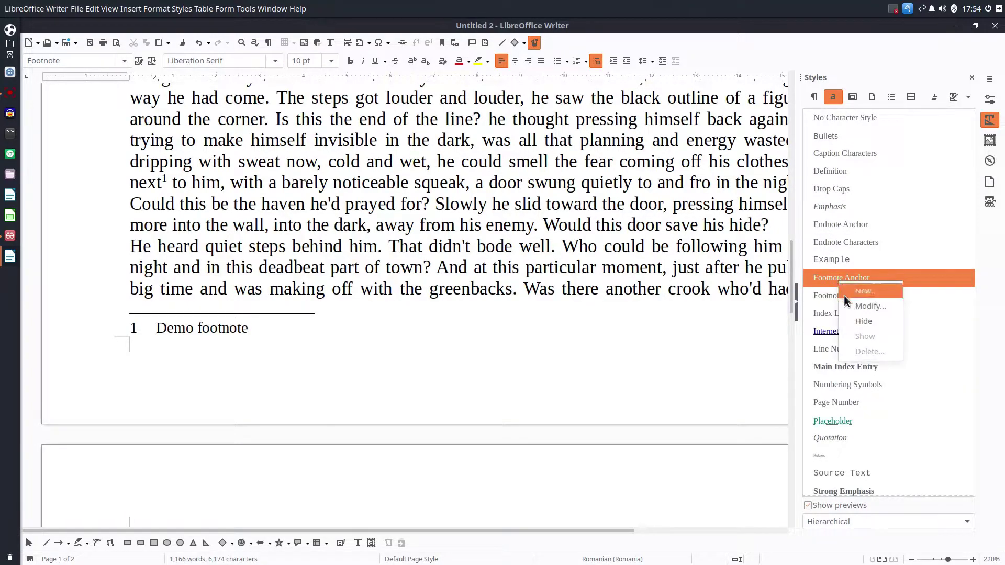
left_click(847, 304)
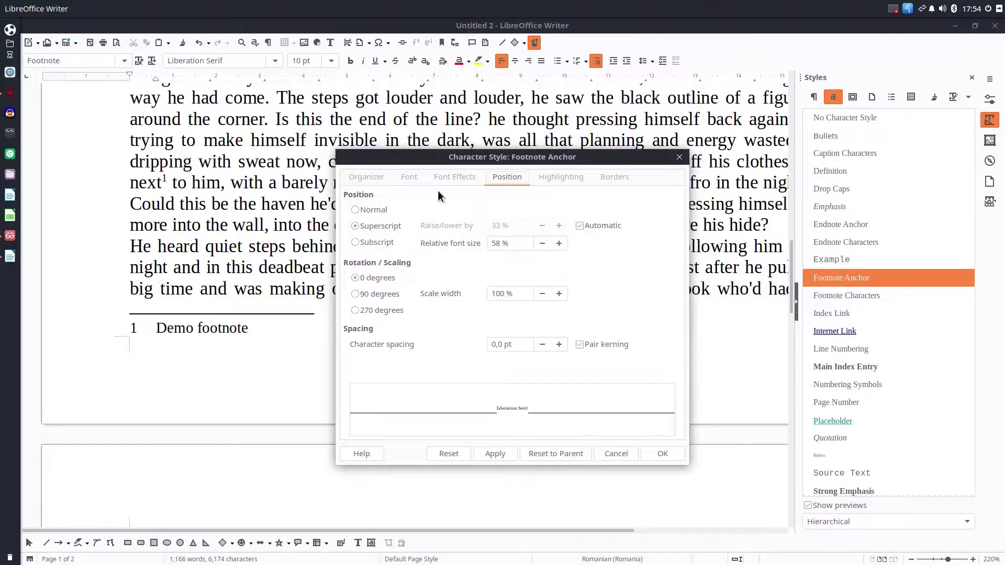
left_click(413, 178)
left_click(501, 242)
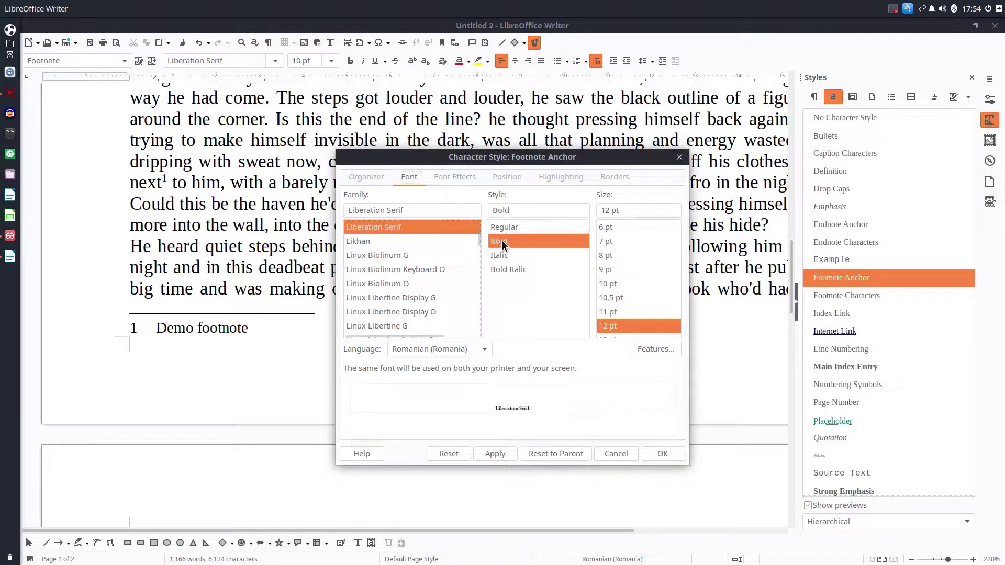
scroll(615, 315, "down", 2)
left_click(616, 331)
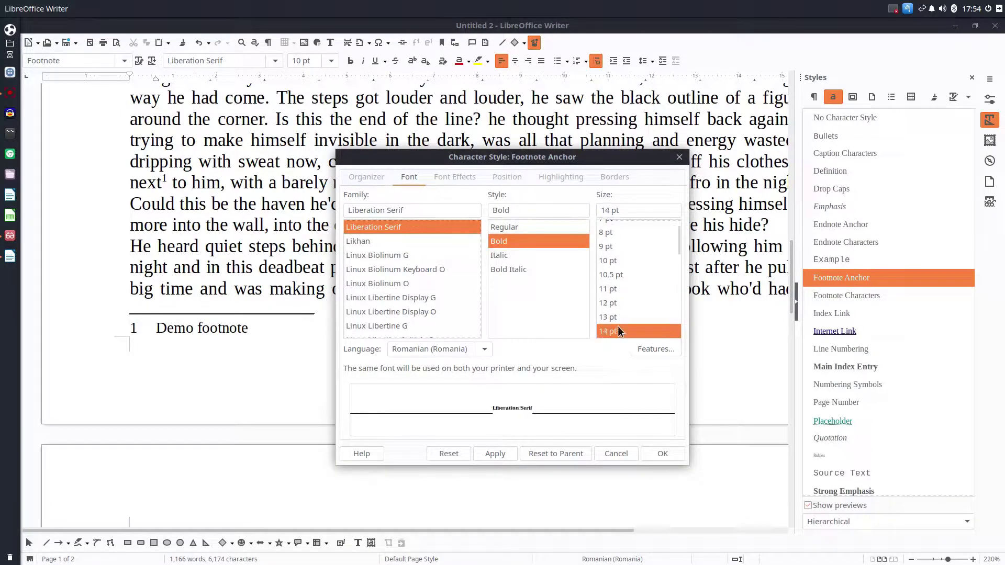
Set the Footnote Anchor style's font color to red and apply the changes
left_click(473, 176)
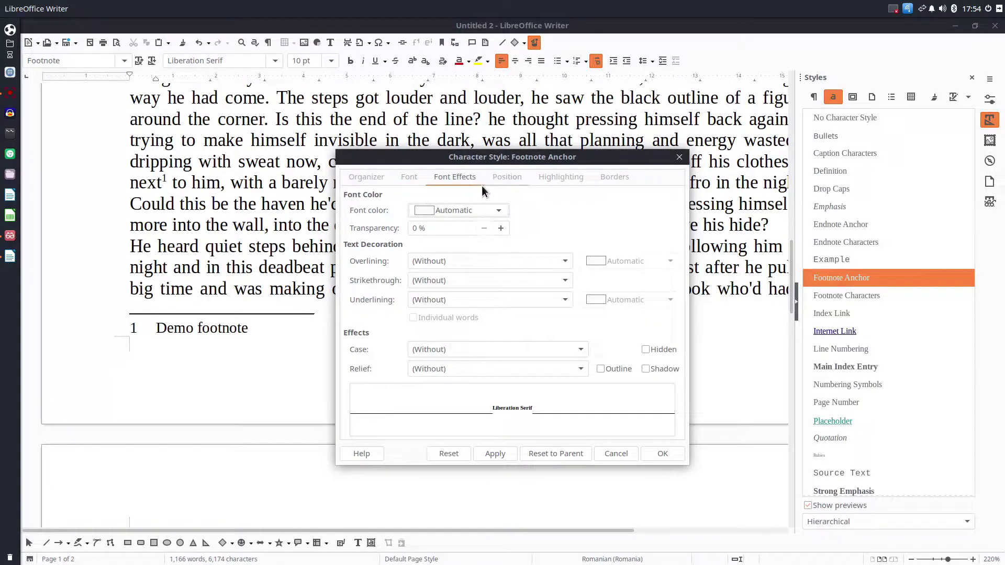
left_click(476, 209)
left_click(460, 267)
left_click(509, 180)
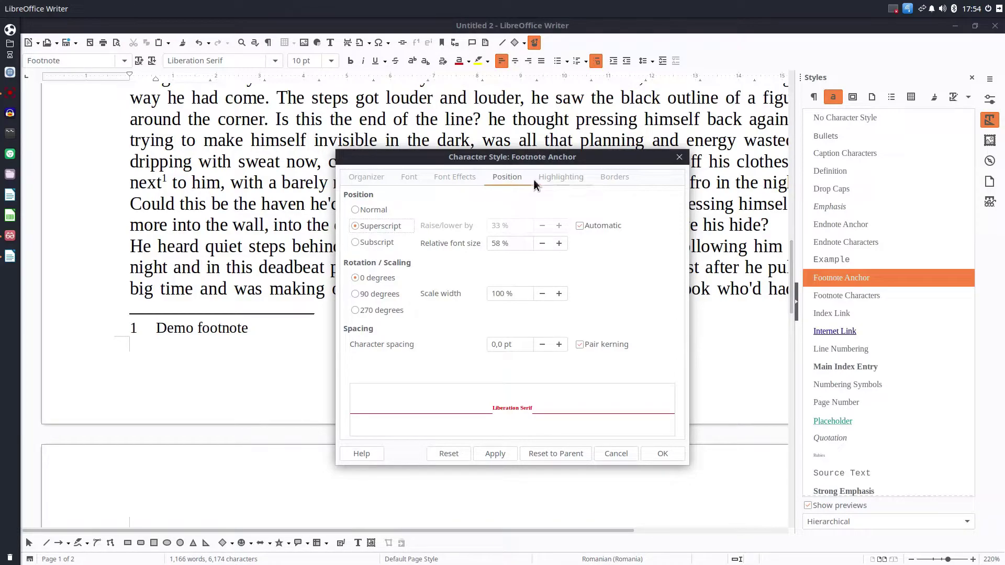
left_click(573, 180)
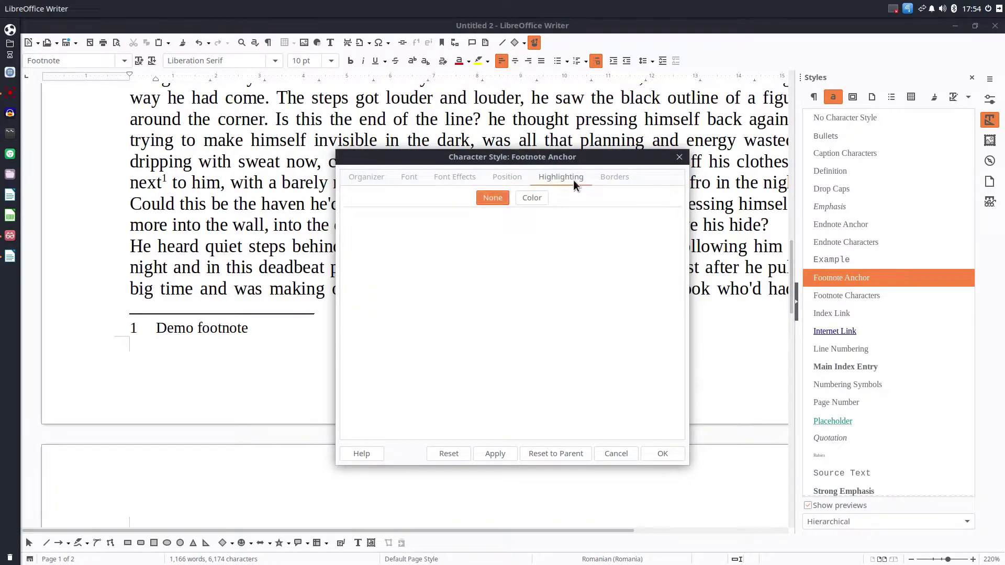
left_click(509, 453)
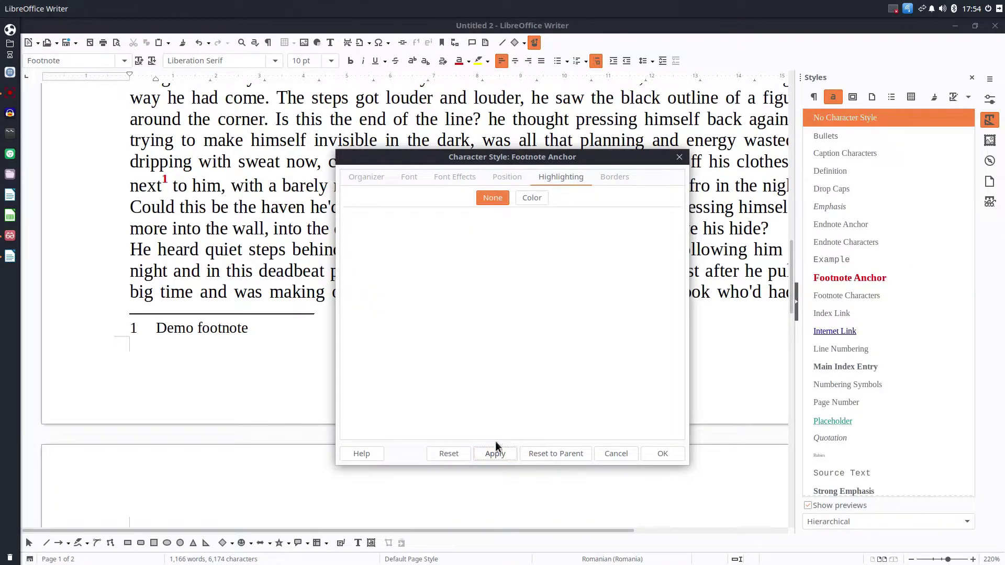
Set the Footnote Anchor style's font size to 12 pt, apply it and close the style settings
left_click(453, 178)
left_click(410, 177)
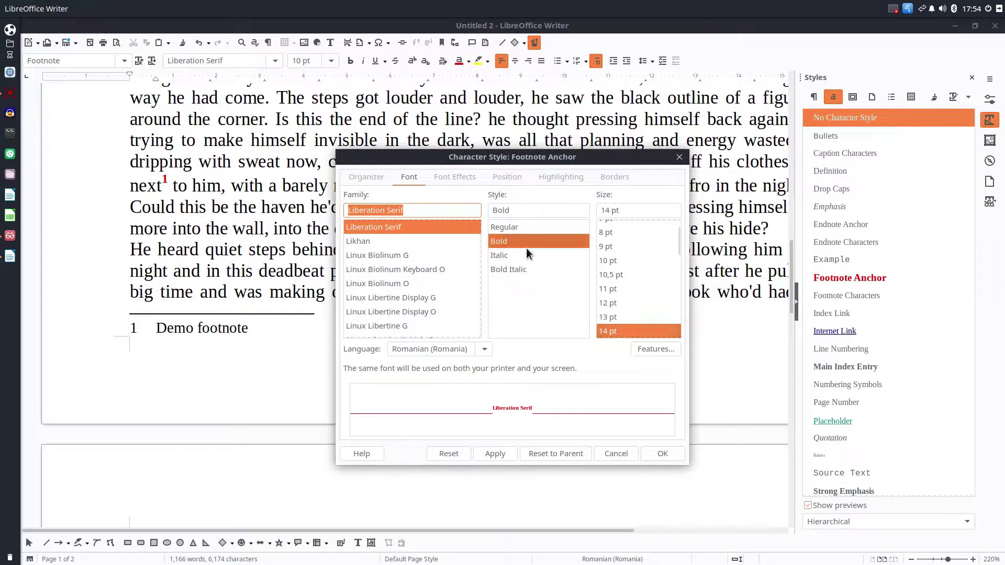
left_click(614, 304)
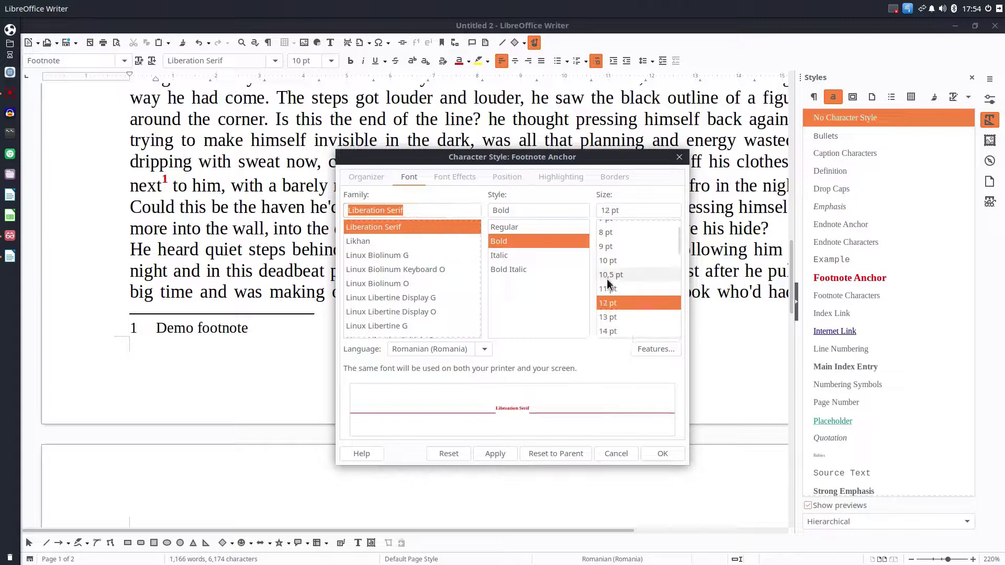
left_click(495, 454)
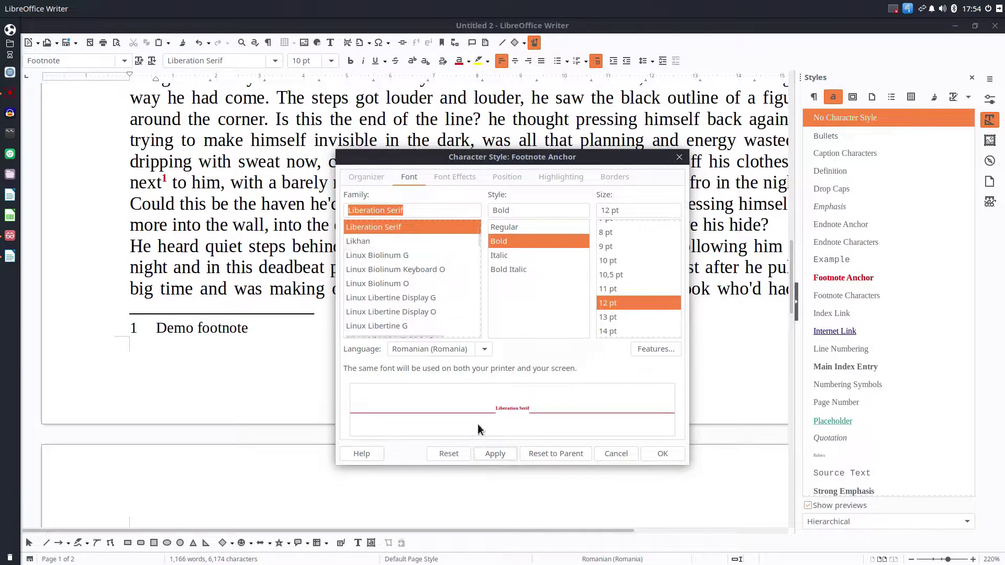
left_click(675, 454)
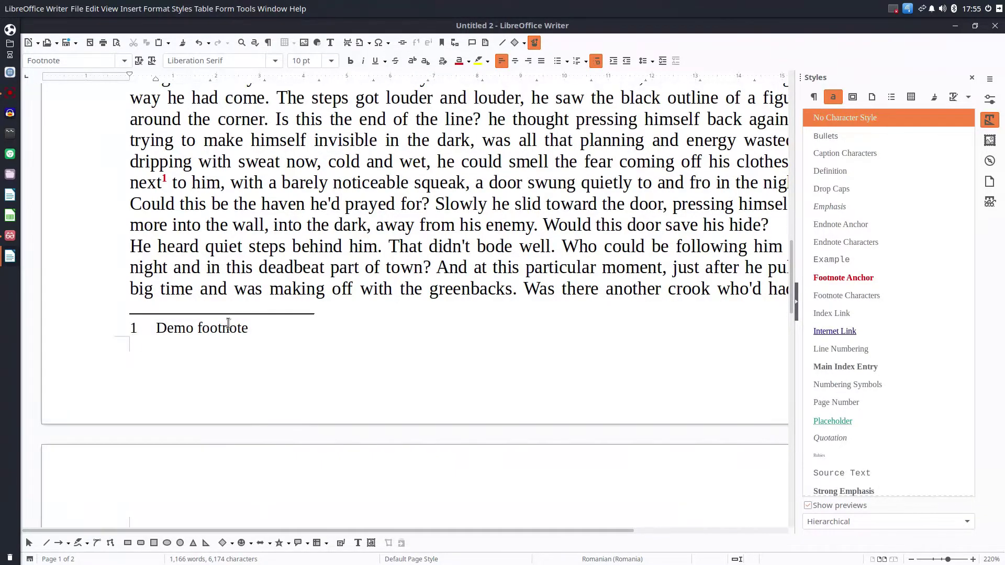
Modify the Footnote Characters character style to use a Bold font in Green and apply the changes
key("alt+Tab")
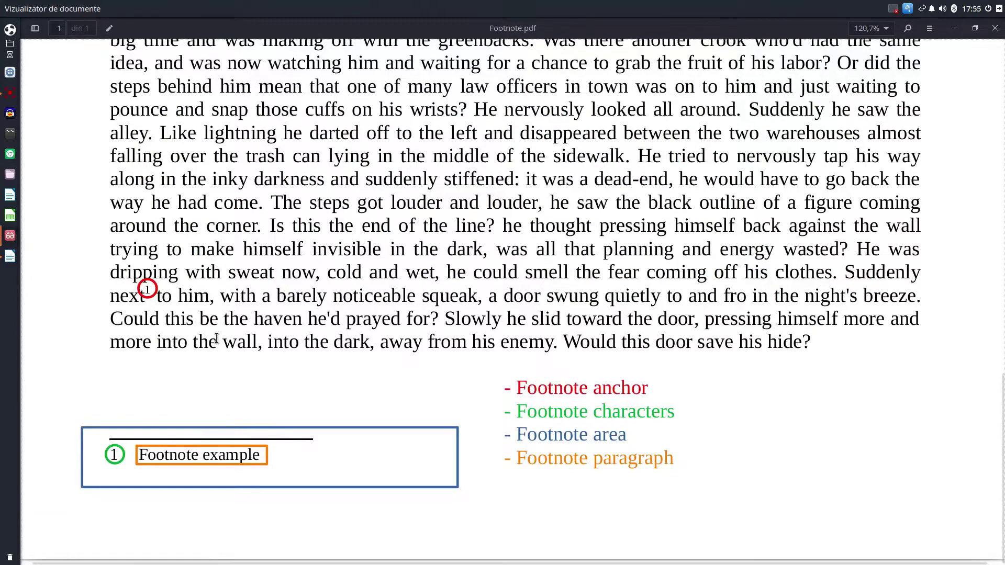
key("alt+Tab")
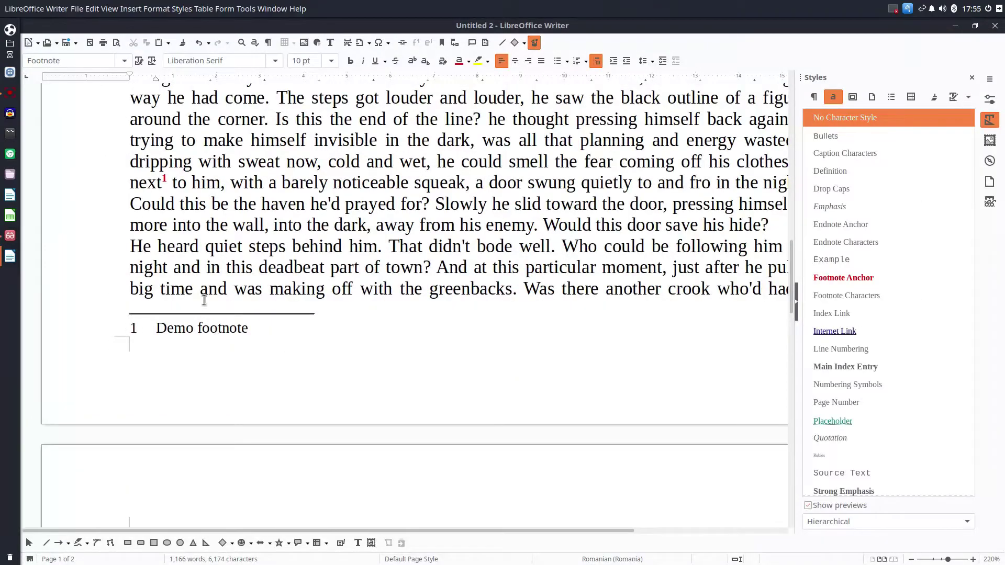
left_click(844, 295)
right_click(846, 294)
left_click(856, 318)
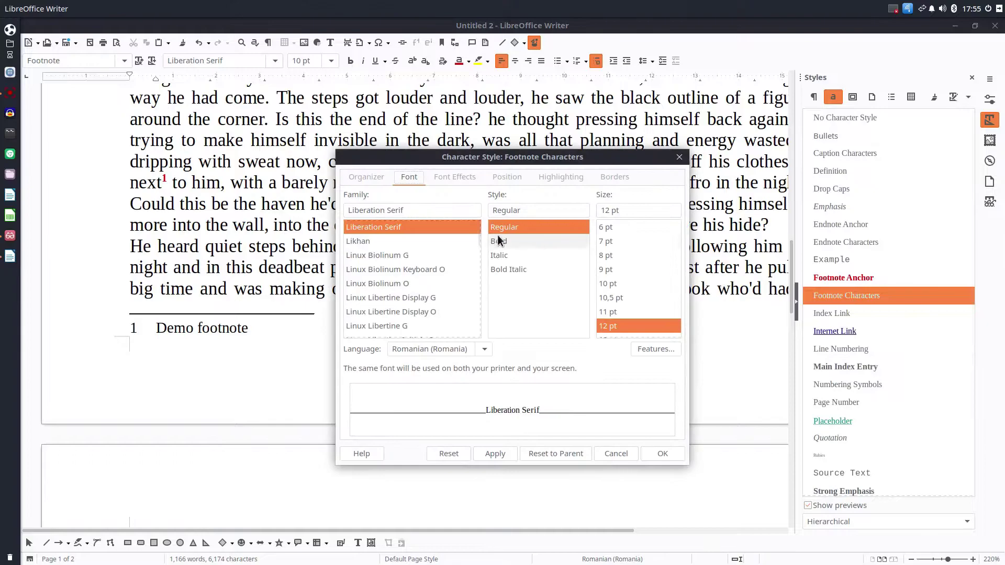
left_click(507, 241)
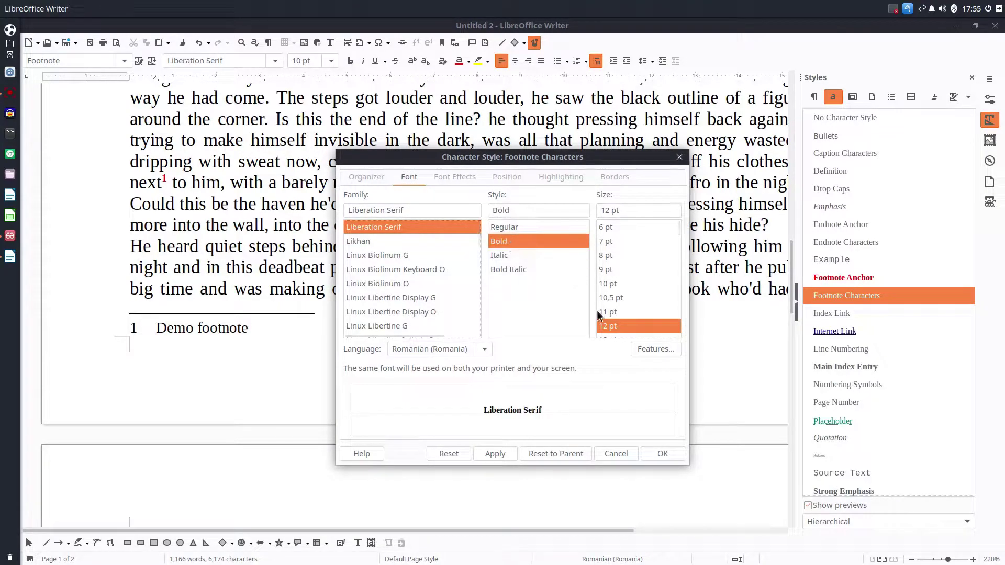
left_click(463, 178)
left_click(474, 210)
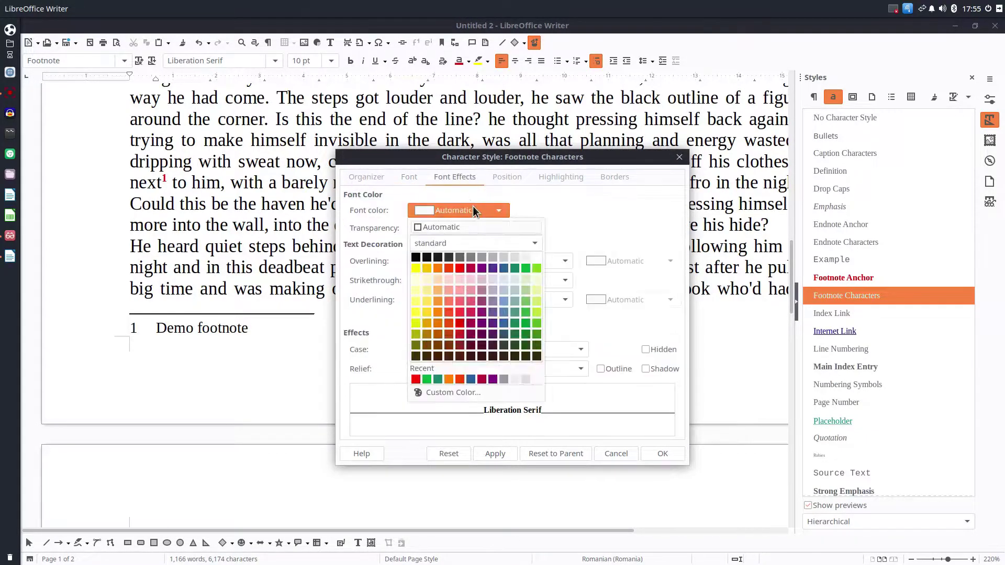
left_click(525, 268)
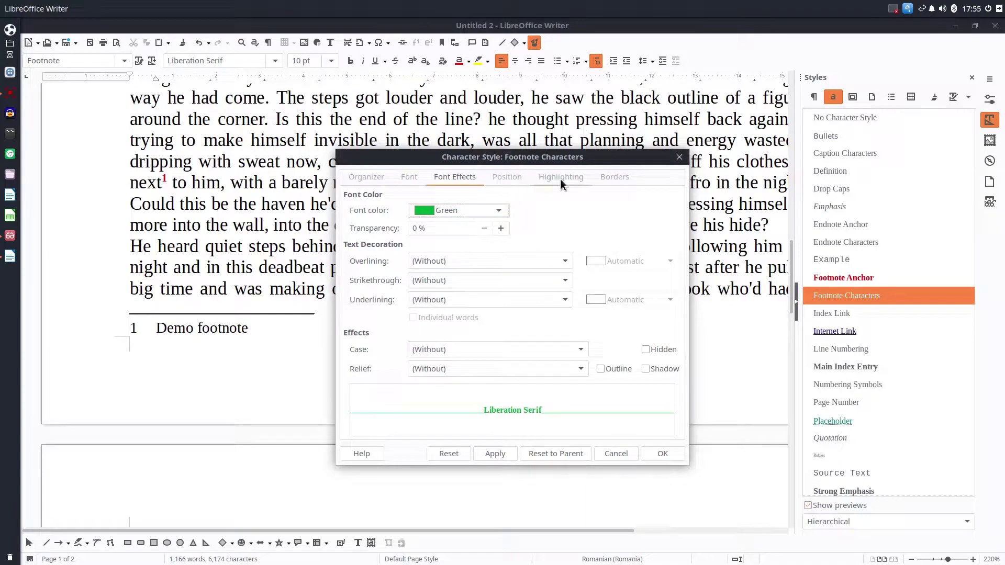
left_click(494, 453)
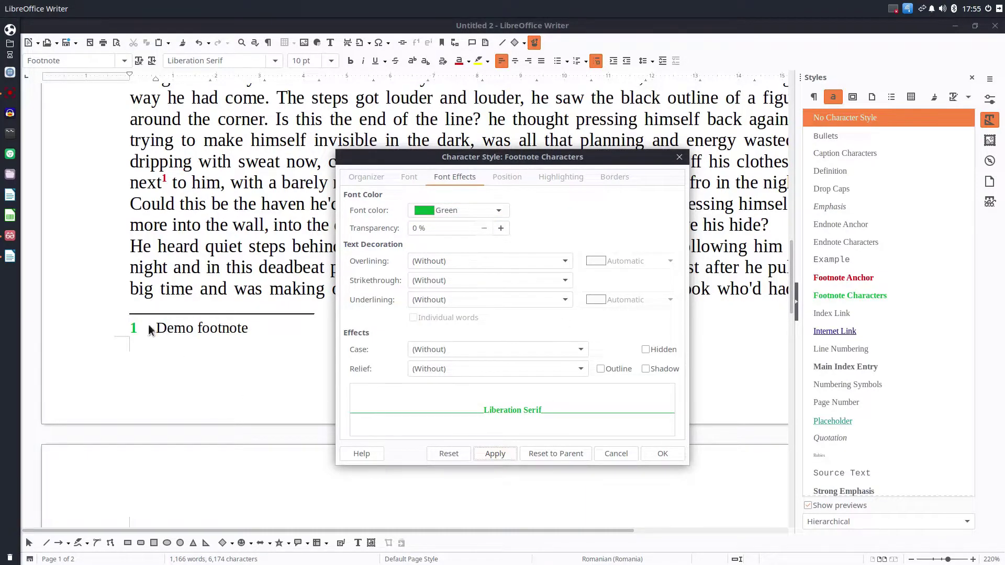
Set the Footnote Characters style's position to Superscript, apply it and close the style settings
left_click(508, 179)
left_click(390, 226)
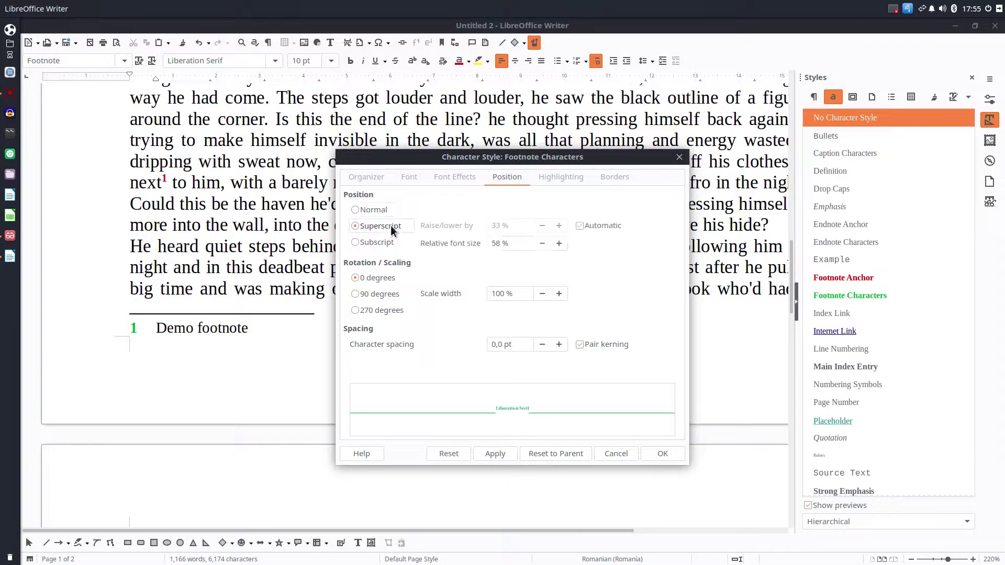
left_click(508, 451)
left_click(651, 453)
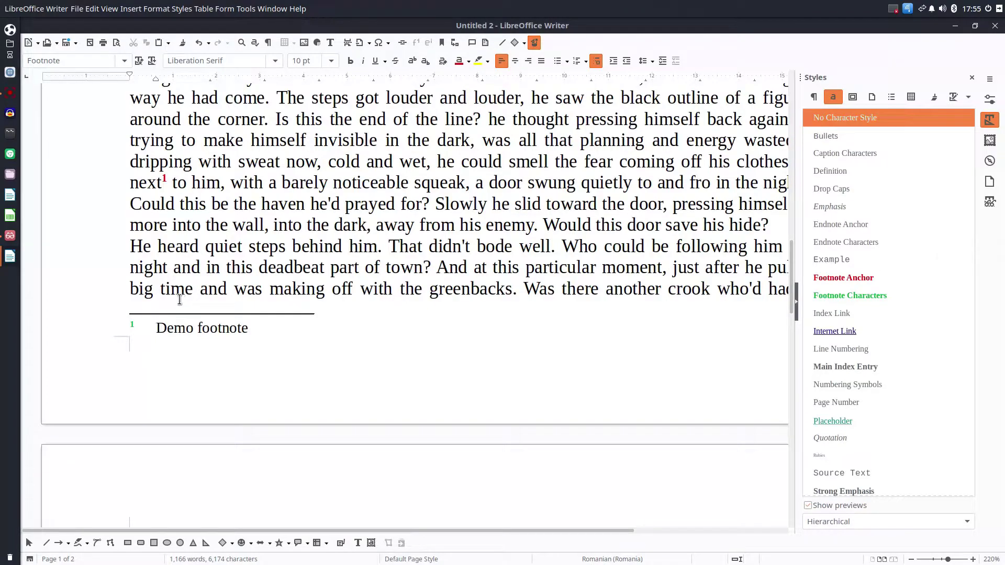
Switch to Footnote.pdf to check the legend of footnote elements, and return to the Writer document
key("alt+Tab")
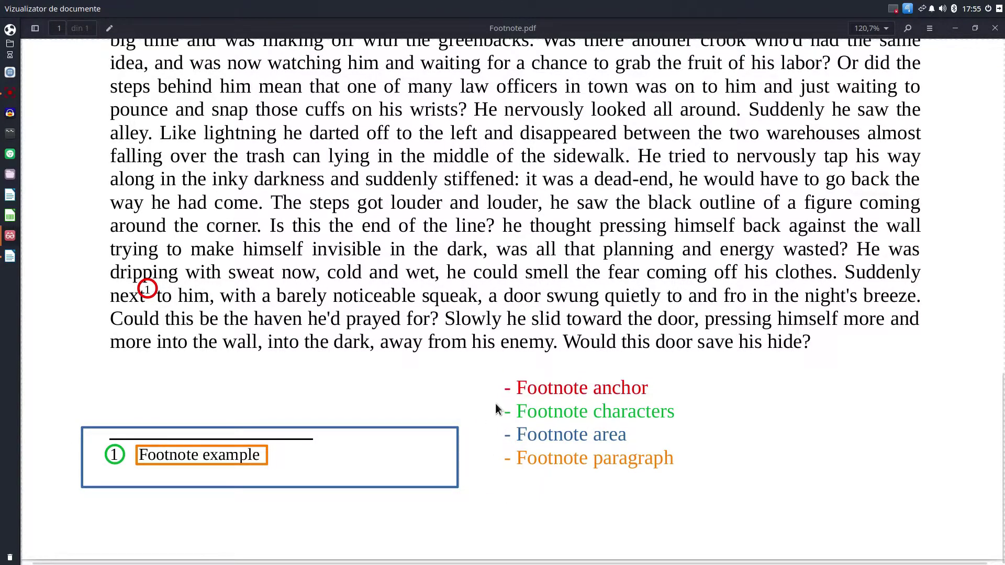
key("alt+Tab")
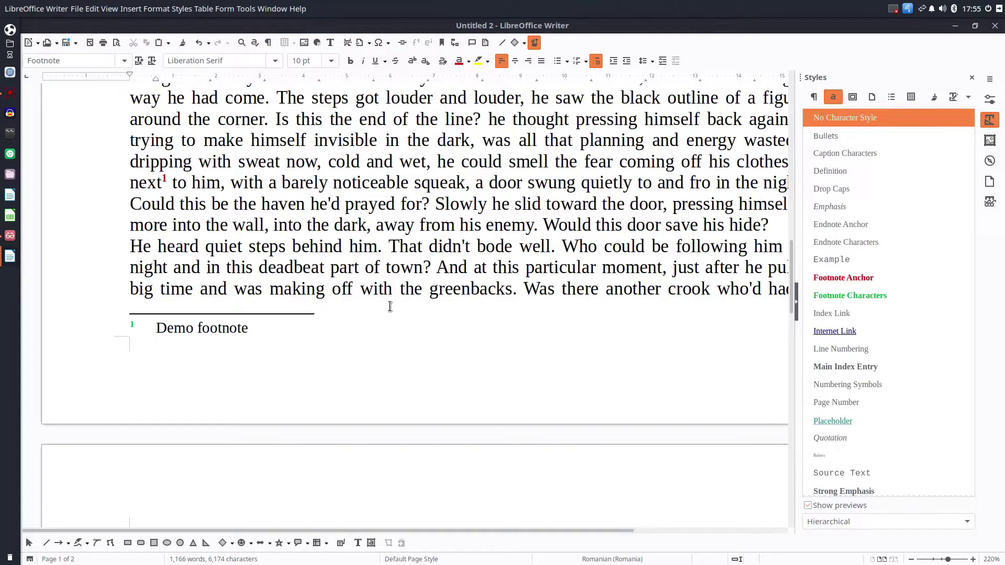
Enable a maximum footnote height of 2,00 cm in the Default Page Style's footnote settings, apply it and close the settings
left_click(872, 98)
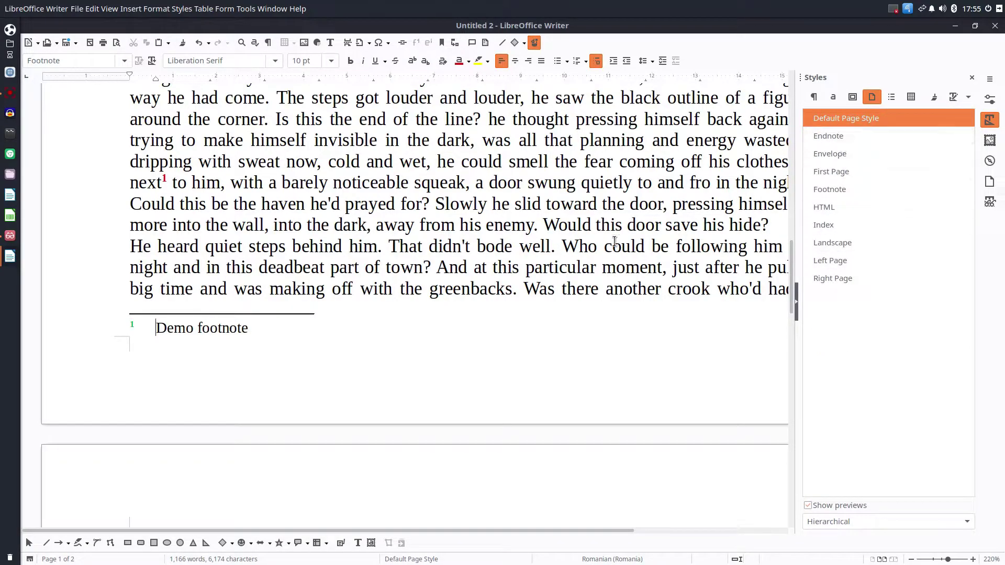
right_click(847, 118)
left_click(865, 145)
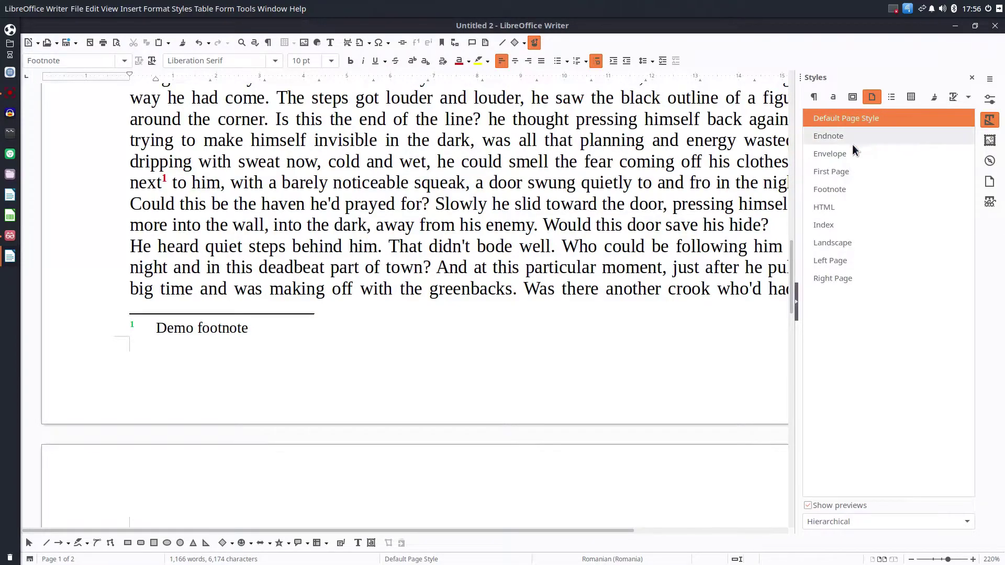
left_click(392, 176)
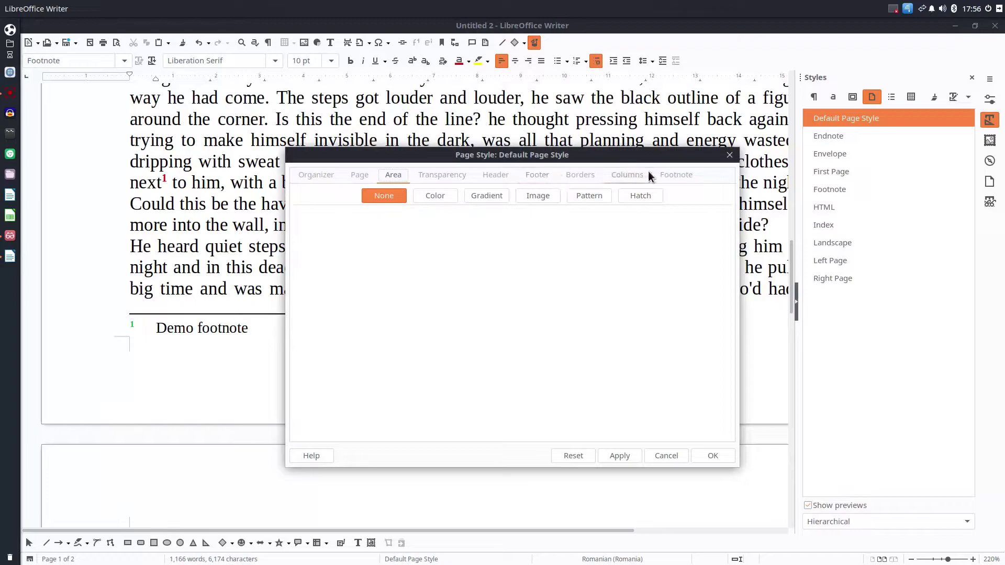
left_click(680, 177)
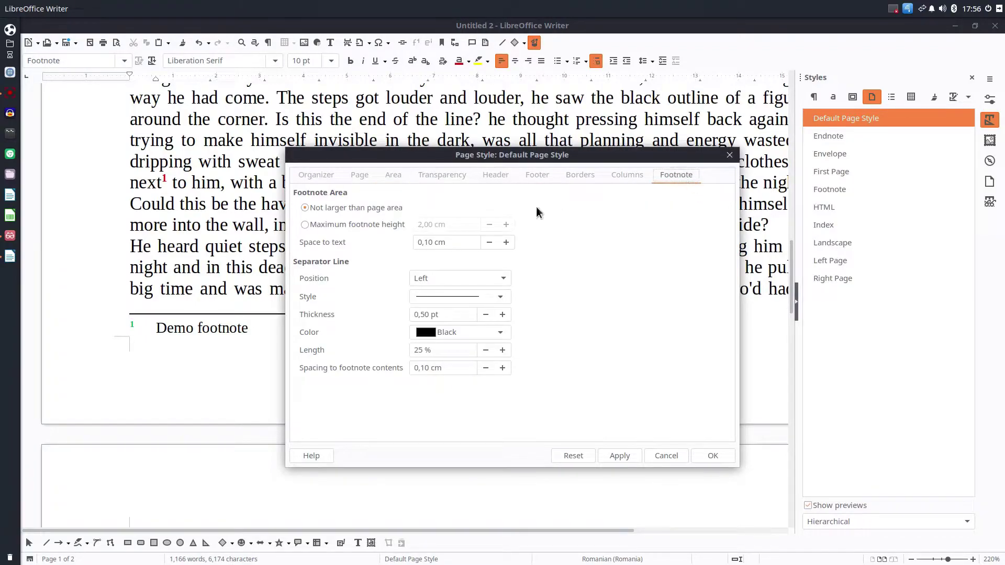
left_click(348, 224)
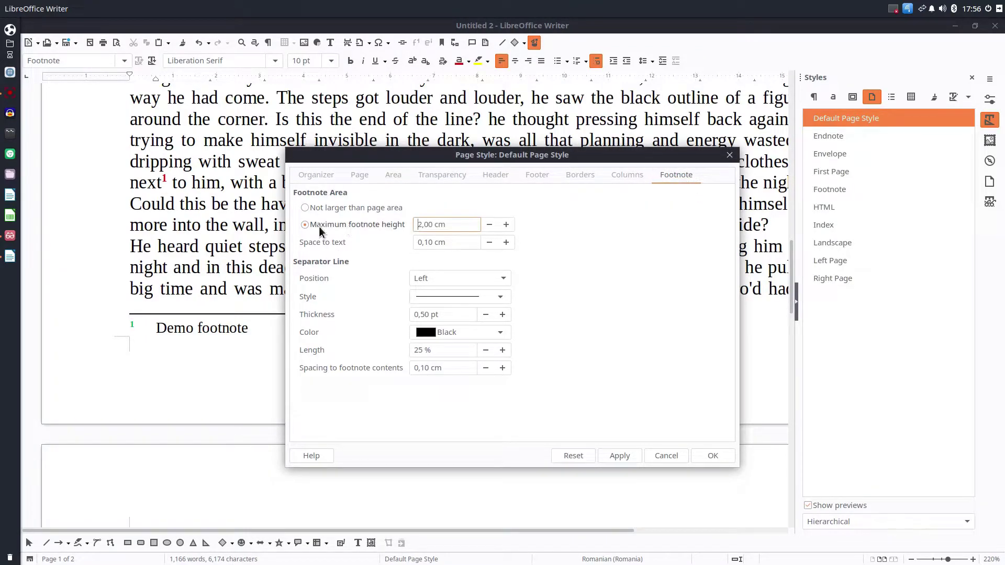
left_click(337, 207)
left_click(365, 224)
left_click(616, 454)
left_click(700, 456)
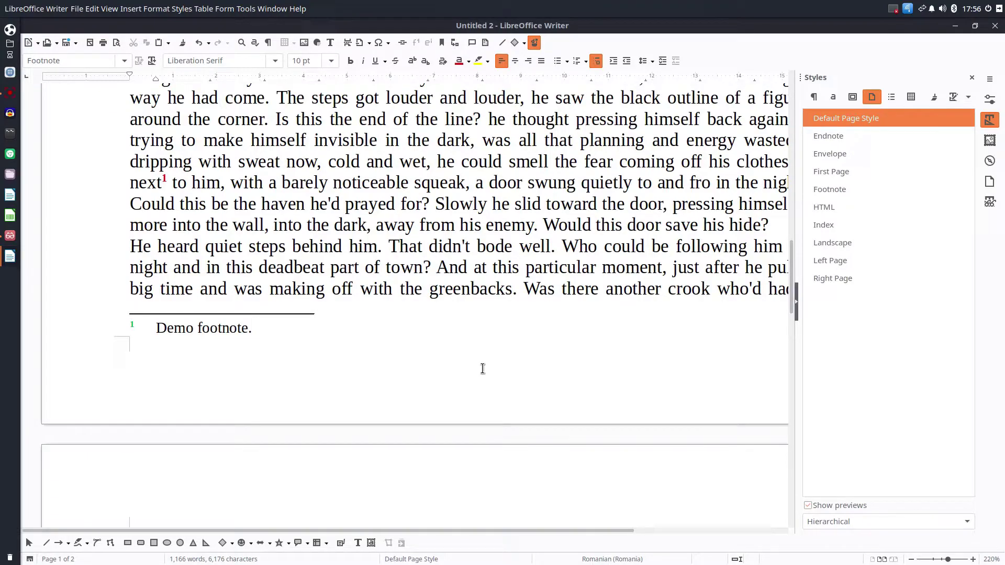
Add "More text here." to the demo footnote and paste copies of it repeatedly until the footnote spans several lines
type("More text here.")
key("shift+Left")
key("shift+Left")
key("shift+Left")
key("shift+Left")
key("shift+Left")
key("shift+Left")
key("shift+Left")
key("shift+Left")
key("shift+Left")
key("shift+Left")
key("shift+Left")
key("shift+Left")
key("shift+Left")
key("shift+Left")
key("shift+Left")
key("shift+Left")
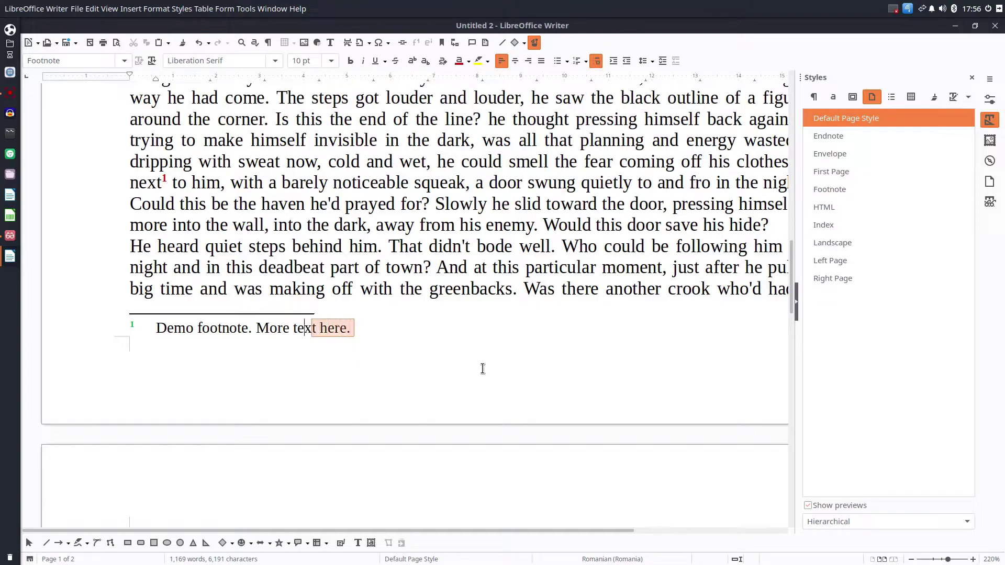
key("ctrl+c")
key("ctrl+v")
key("ctrl+v")
key("ctrl+v")
key("ctrl+v")
key("ctrl+v")
key("ctrl+v")
key("ctrl+v")
key("ctrl+v")
key("ctrl+v")
key("ctrl+v")
key("ctrl+v")
key("ctrl+v")
key("ctrl+v")
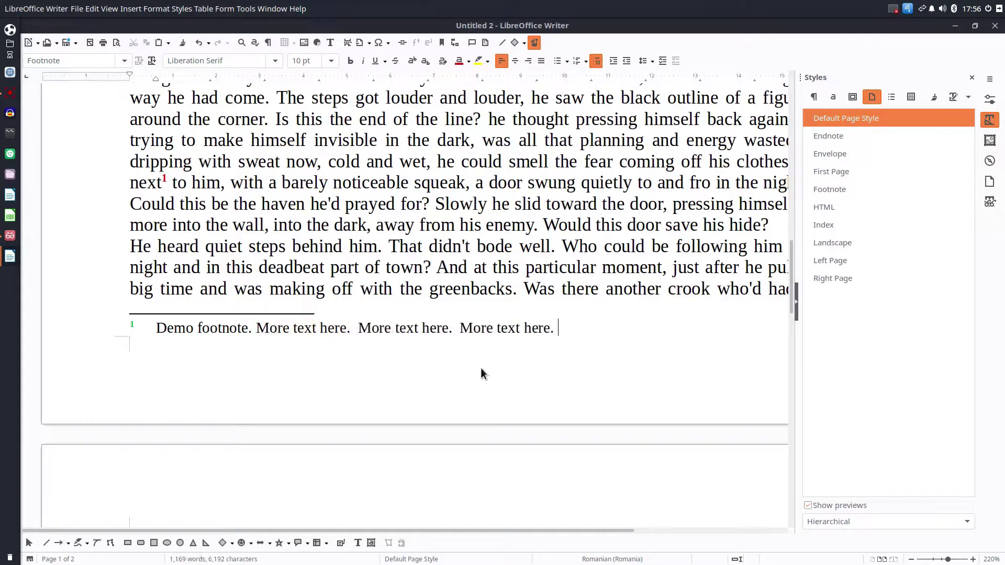
key("ctrl+v")
key("ctrl+v")
key("ctrl+v")
key("ctrl+v")
key("ctrl+v")
key("ctrl+v")
key("ctrl+v")
key("ctrl+v")
key("ctrl+v")
key("ctrl+v")
key("ctrl+v")
key("ctrl+v")
key("ctrl+v")
key("ctrl+v")
key("ctrl+v")
key("ctrl+v")
key("ctrl+v")
key("ctrl+v")
key("ctrl+v")
key("ctrl+v")
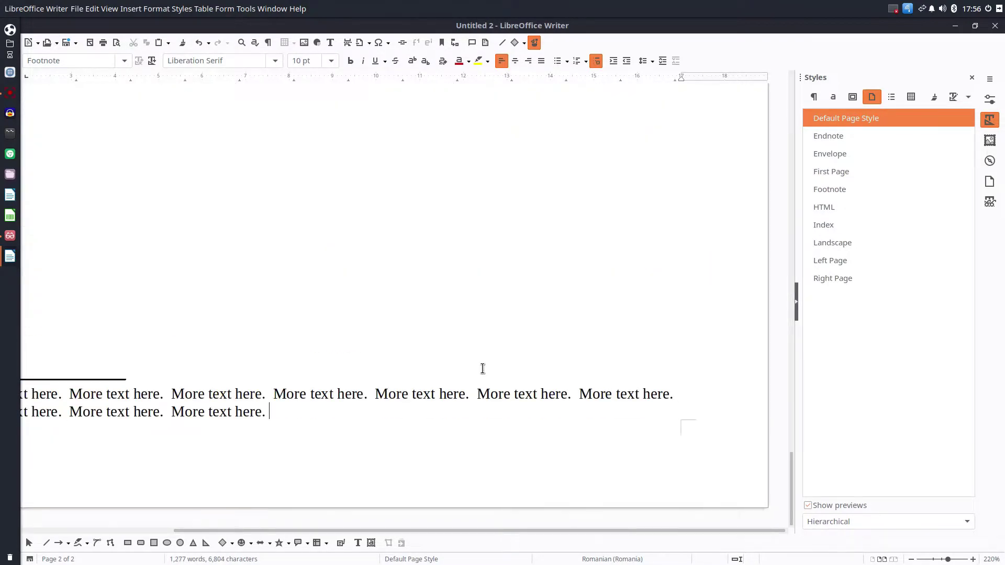
Set the Default Page Style's maximum footnote height to 1,50 cm and apply it
scroll(482, 368, "down", 5, "ctrl")
scroll(361, 335, "up", 10)
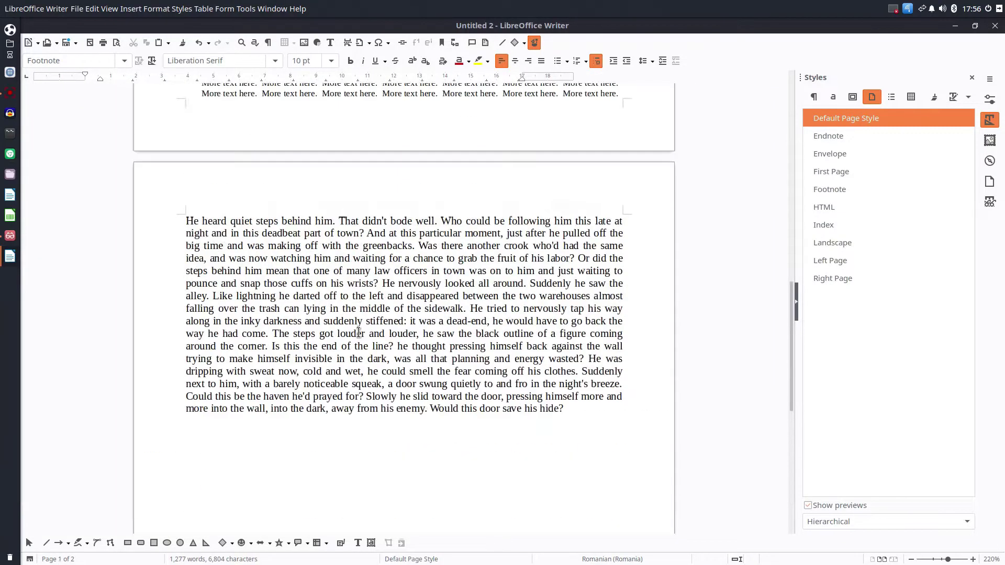
scroll(364, 324, "up", 4, "ctrl")
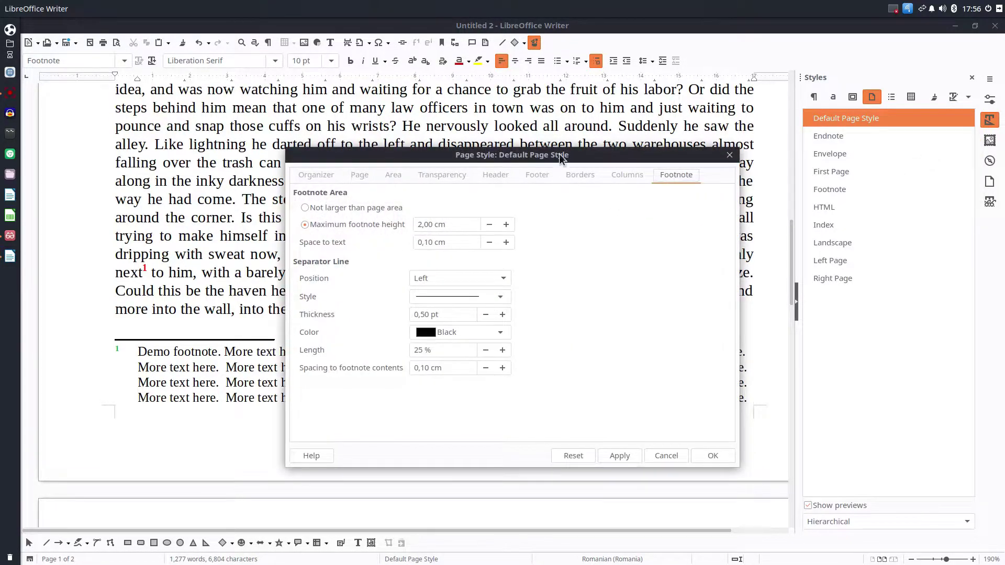
left_click_drag(564, 154, 788, 173)
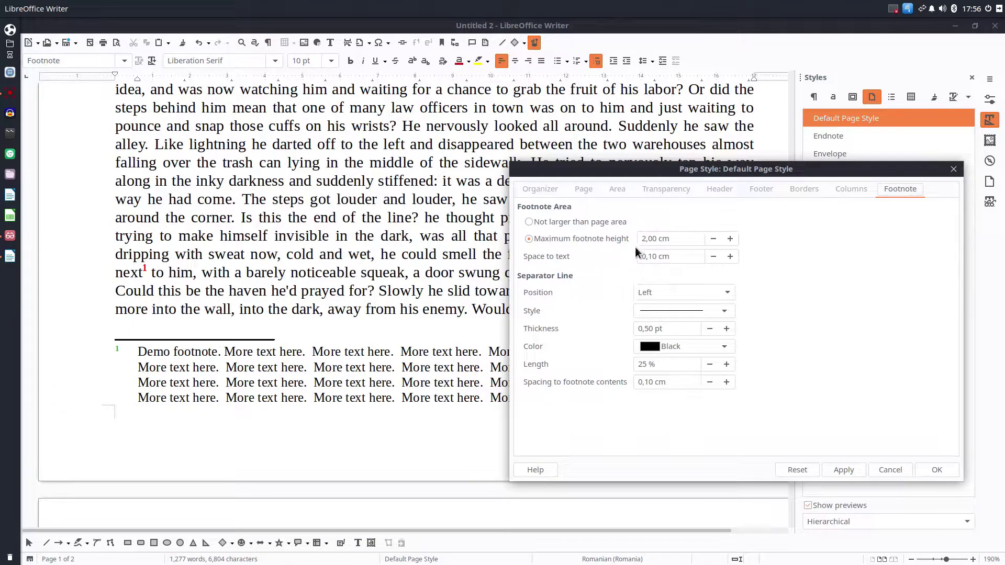
left_click(713, 239)
left_click(713, 239)
left_click(712, 238)
left_click(713, 239)
left_click(713, 238)
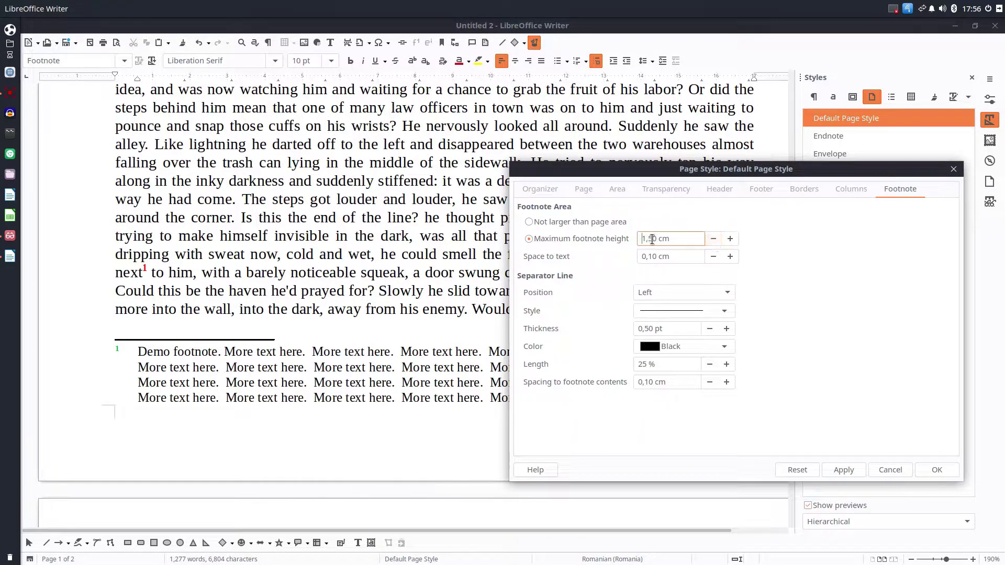
left_click(836, 469)
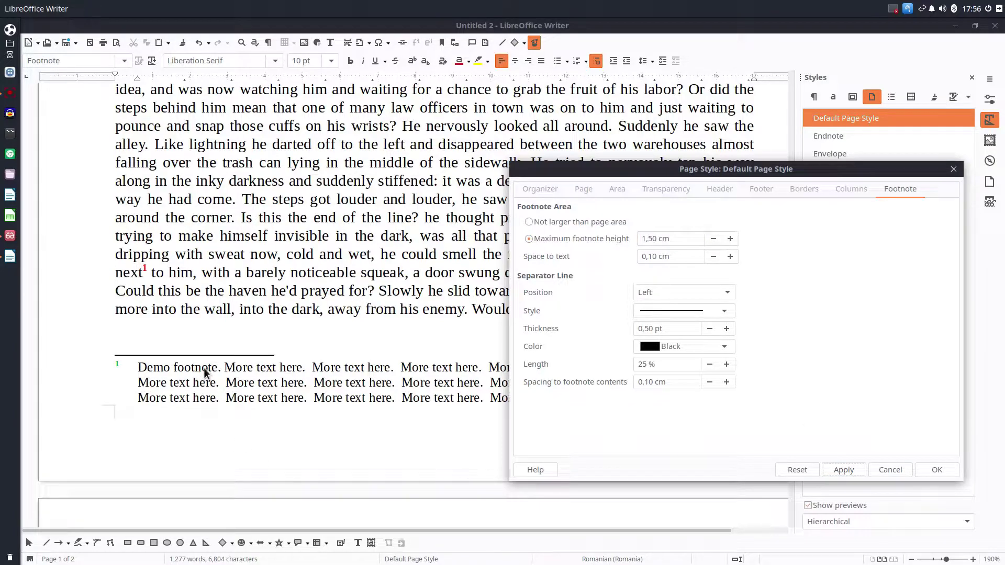
Increase the maximum footnote height to 3,00 cm and apply it to the page style
left_click(730, 239)
left_click(731, 238)
left_click(730, 239)
left_click(731, 239)
left_click(730, 239)
left_click(697, 259)
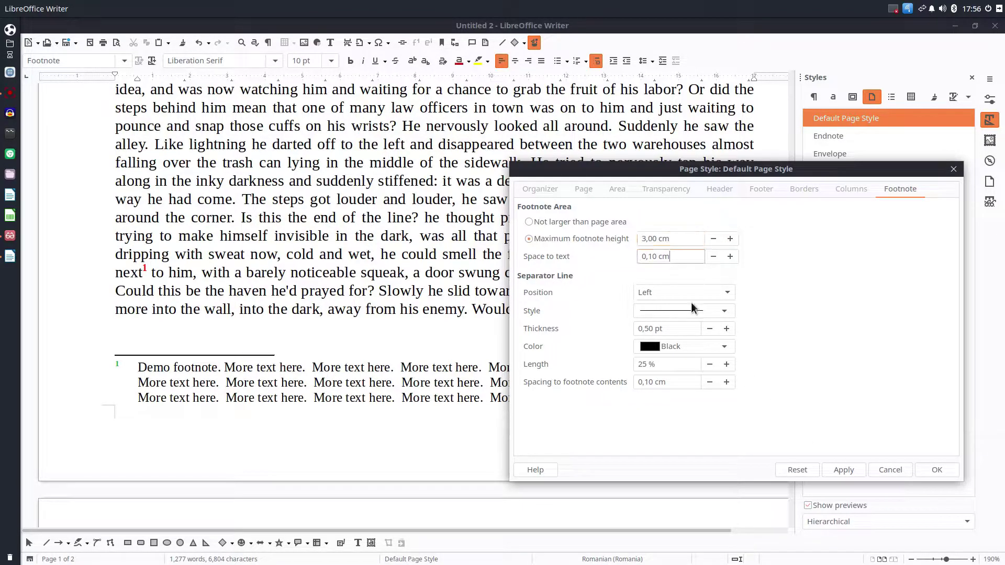
left_click(843, 471)
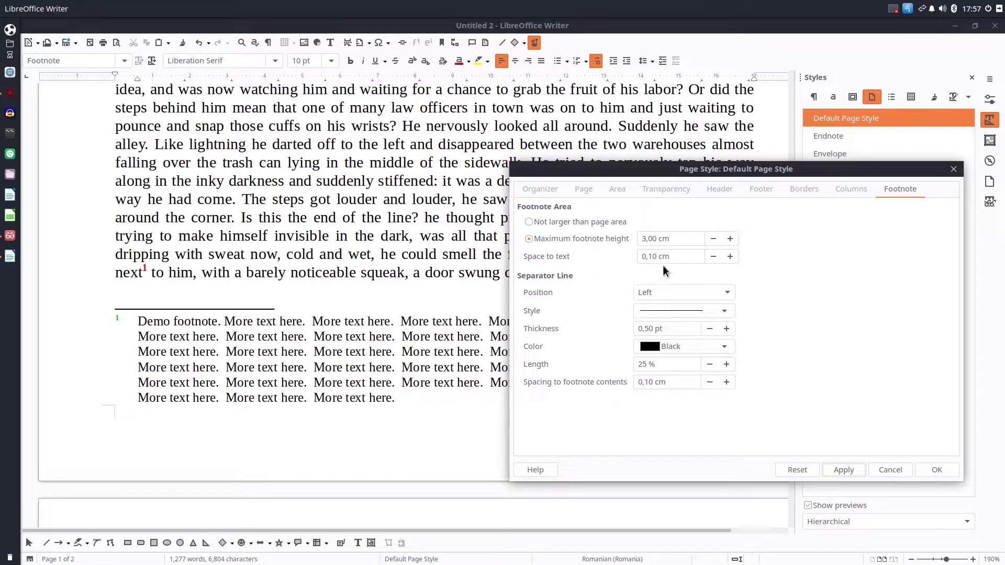
Set the maximum footnote height to 1,80 cm and the footnote area's space to text to 0,70 cm, and apply both
left_click(714, 239)
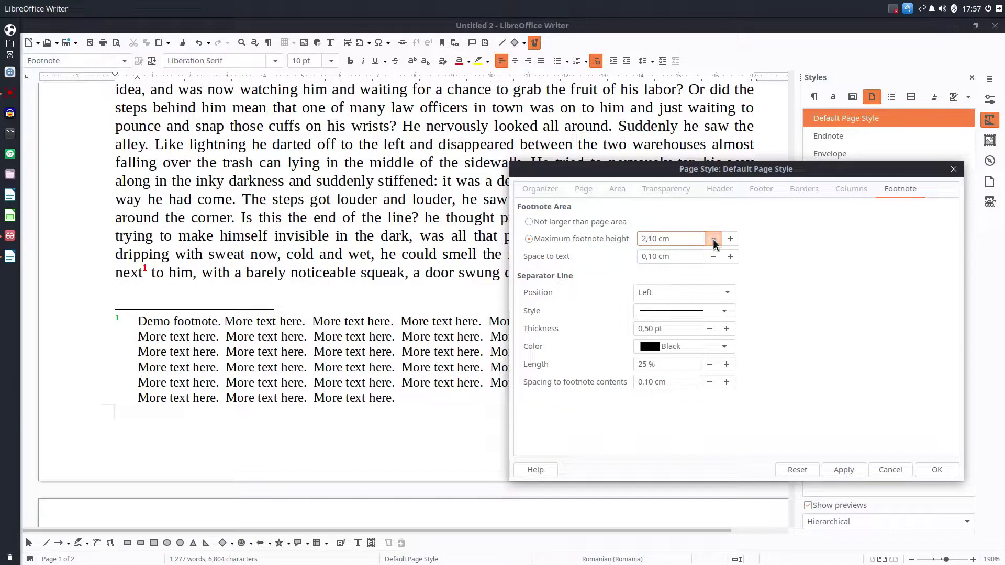
left_click(713, 239)
left_click(713, 239)
left_click(713, 239)
left_click(730, 257)
left_click(730, 257)
left_click(730, 257)
left_click(730, 257)
left_click(729, 257)
left_click(730, 257)
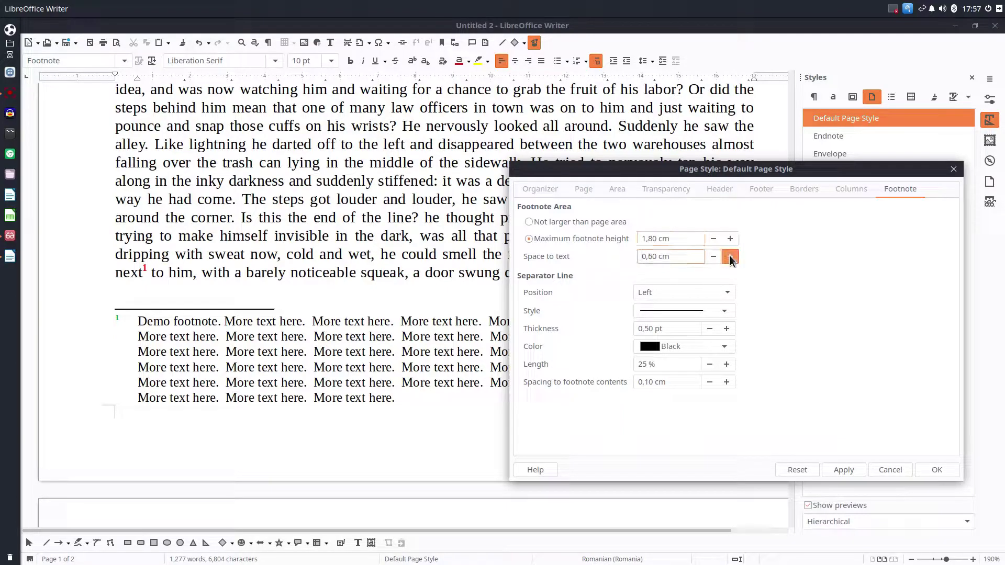
left_click(849, 470)
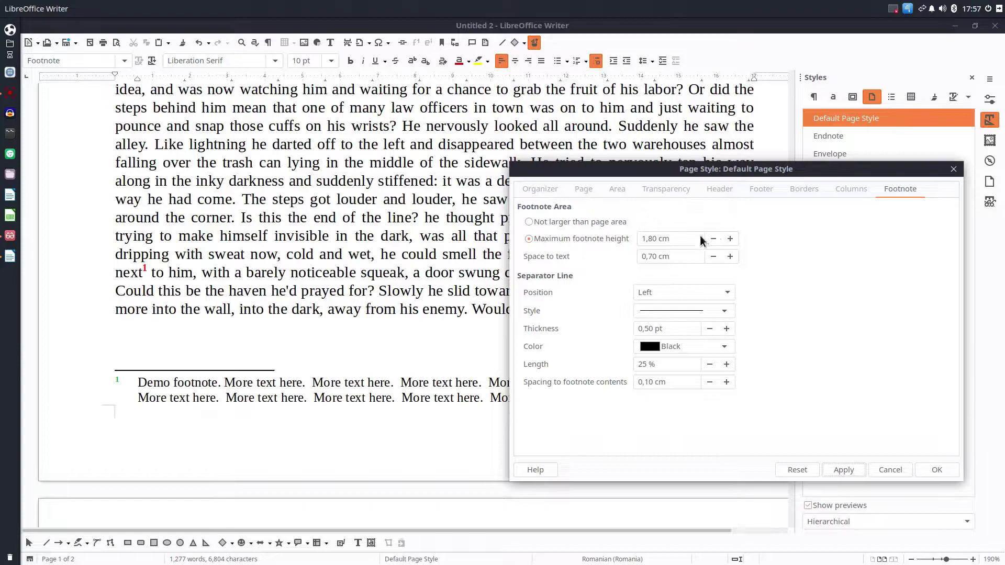
Set the maximum footnote height to 5,00 cm and the space to text to 1,00 cm, applying each change
left_click_drag(680, 239, 627, 239)
type("5")
key("Tab")
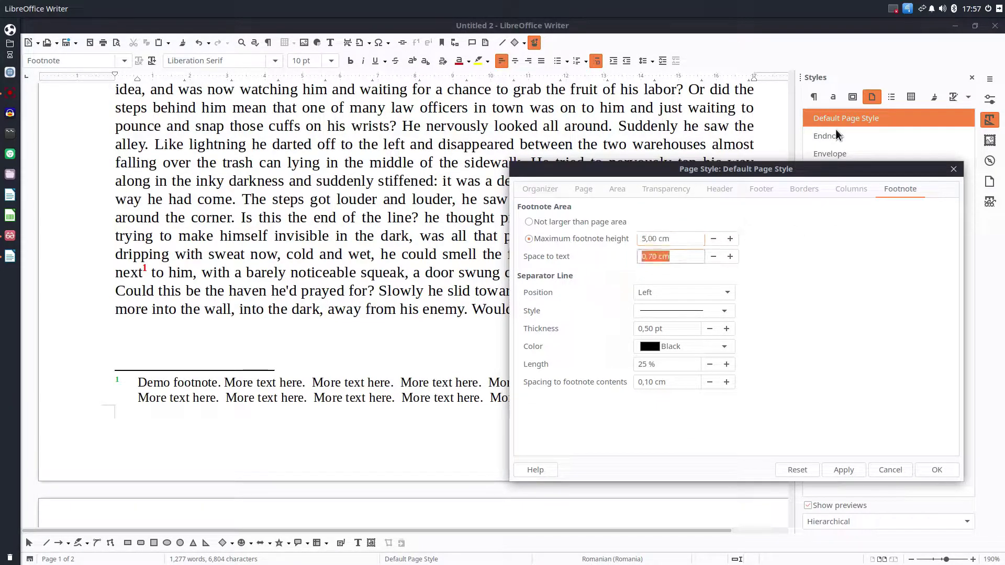
left_click(844, 469)
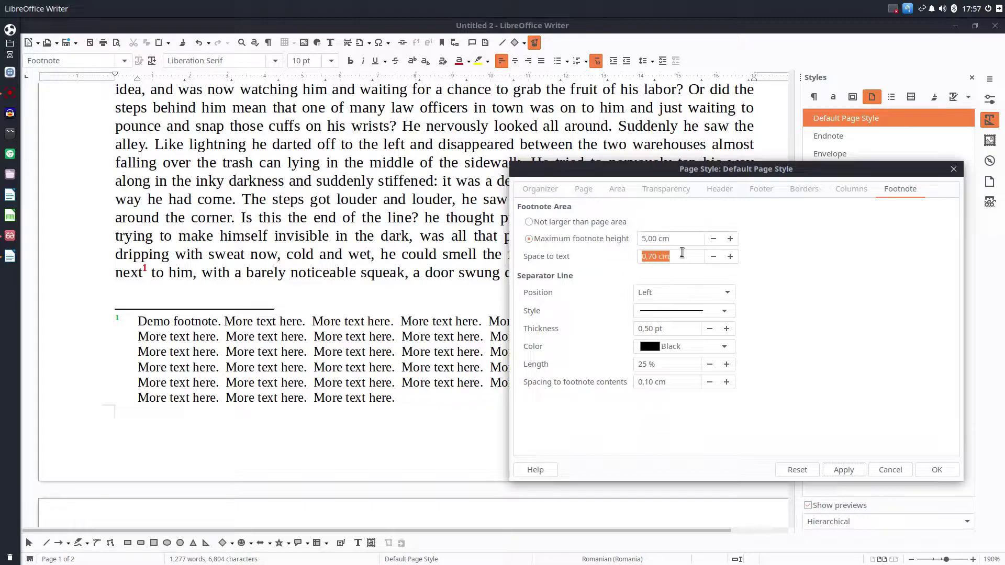
type("1,")
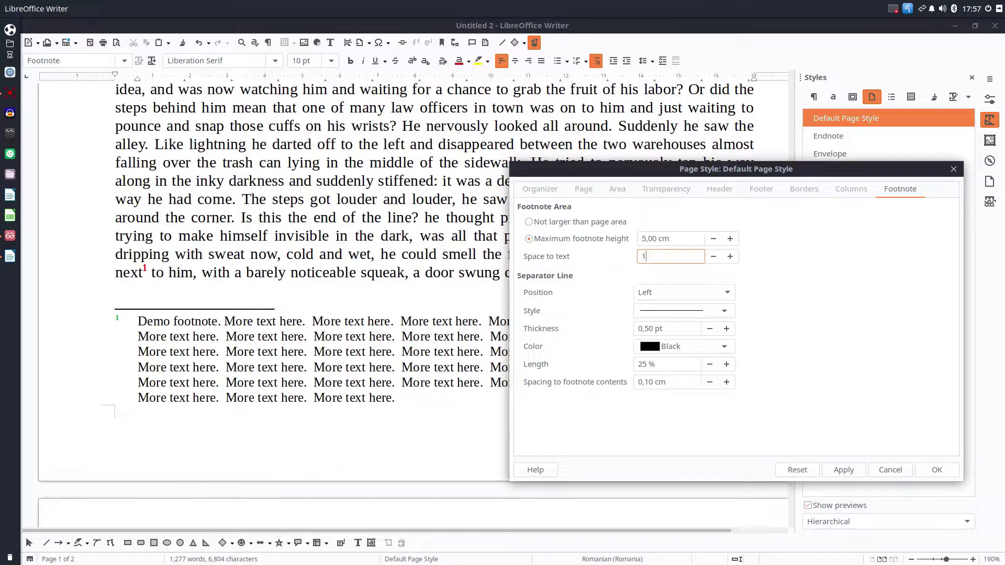
left_click(837, 473)
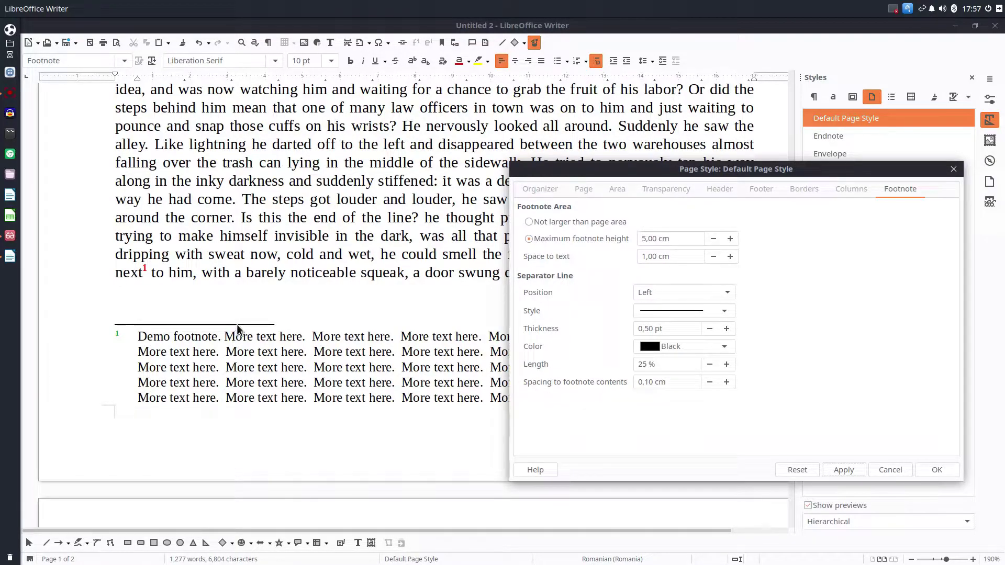
Set the separator line's spacing to footnote contents to 1,00 cm and apply it
triple_click(682, 384)
type("1")
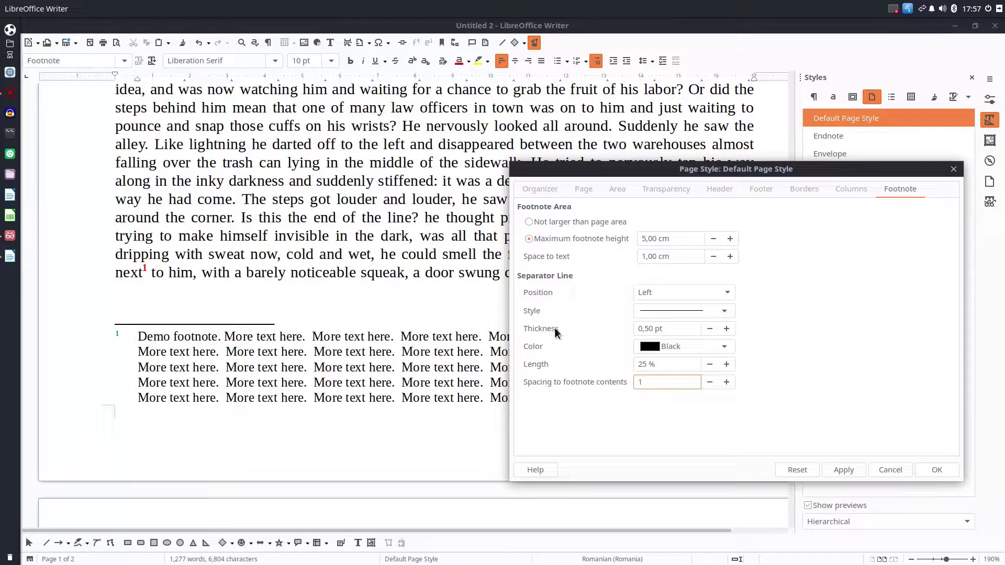
left_click(657, 363)
left_click(852, 472)
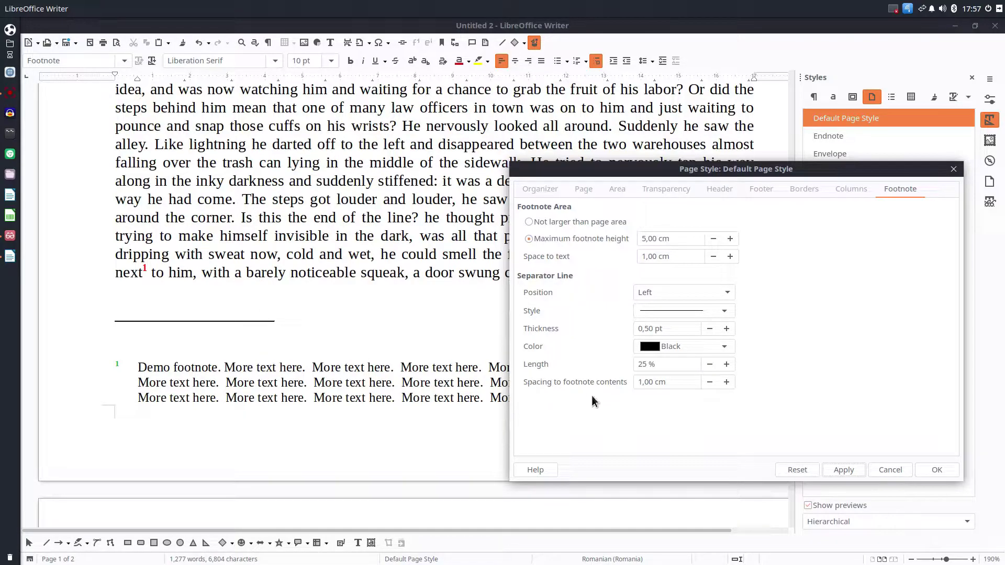
Change the footnote separator line's color to Green and its length to 75 %, and apply the changes
left_click(664, 348)
left_click(751, 389)
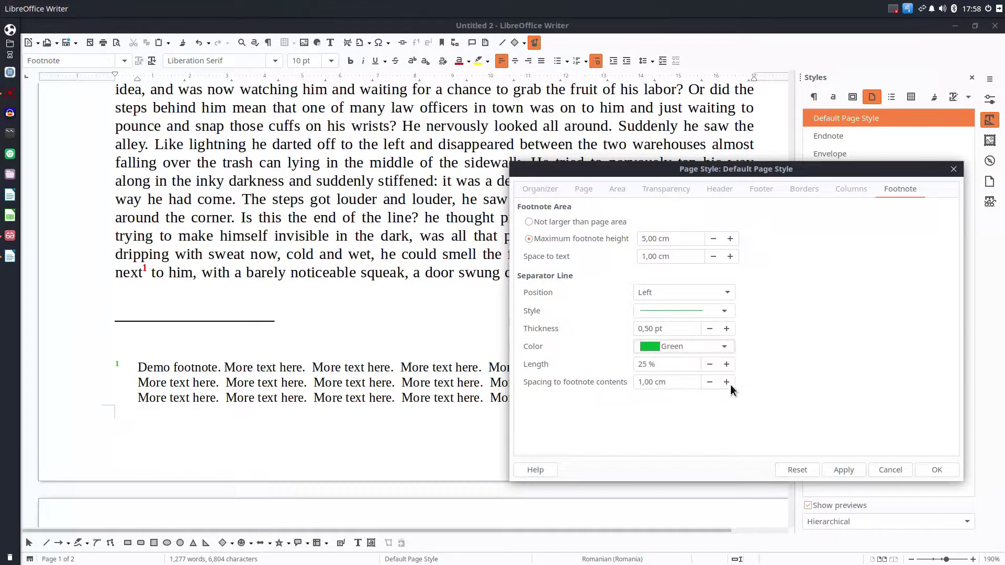
left_click_drag(655, 365, 635, 365)
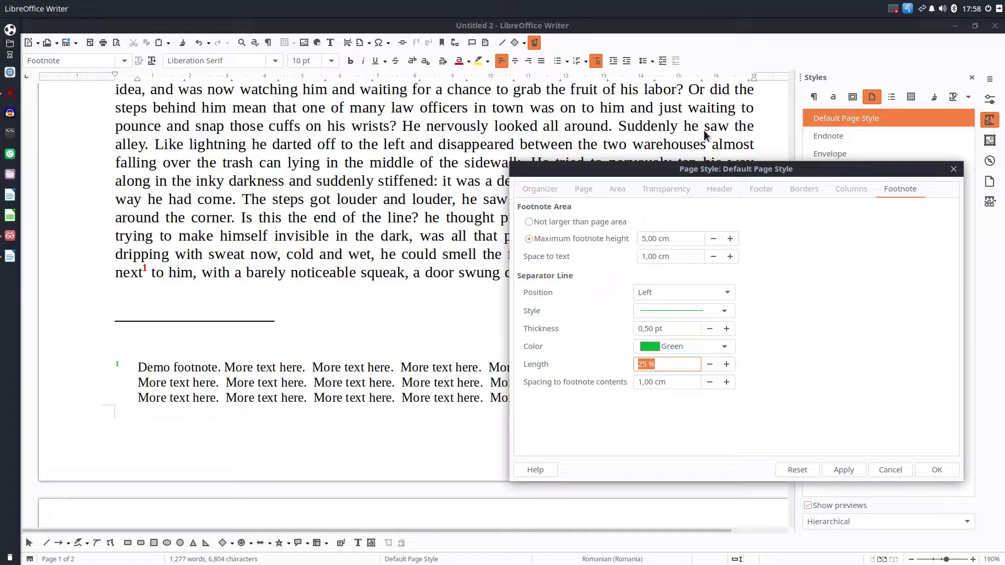
triple_click(683, 366)
type("75")
left_click(843, 470)
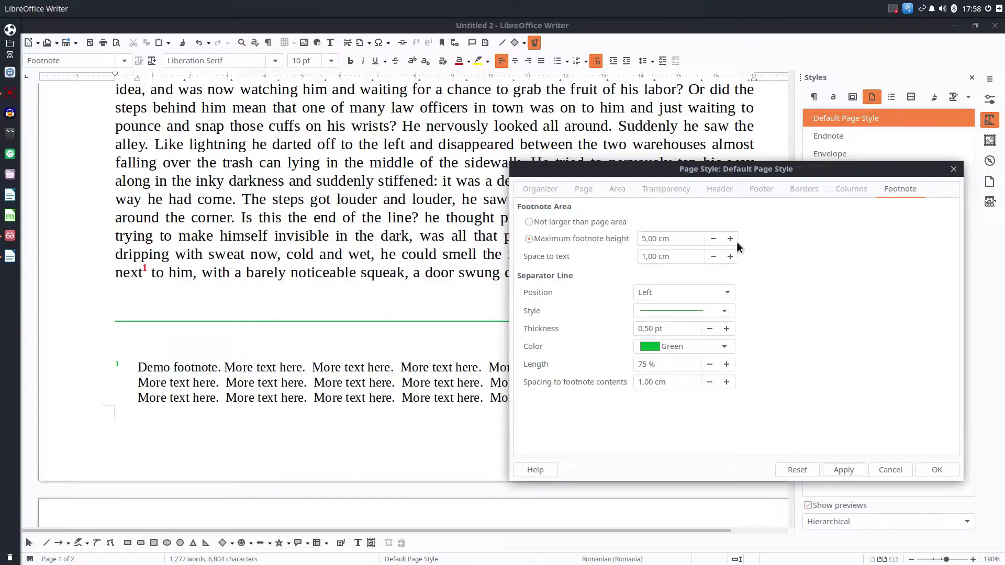
Extend the footnote separator line's length to 100 % and apply it
left_click_drag(738, 167, 644, 234)
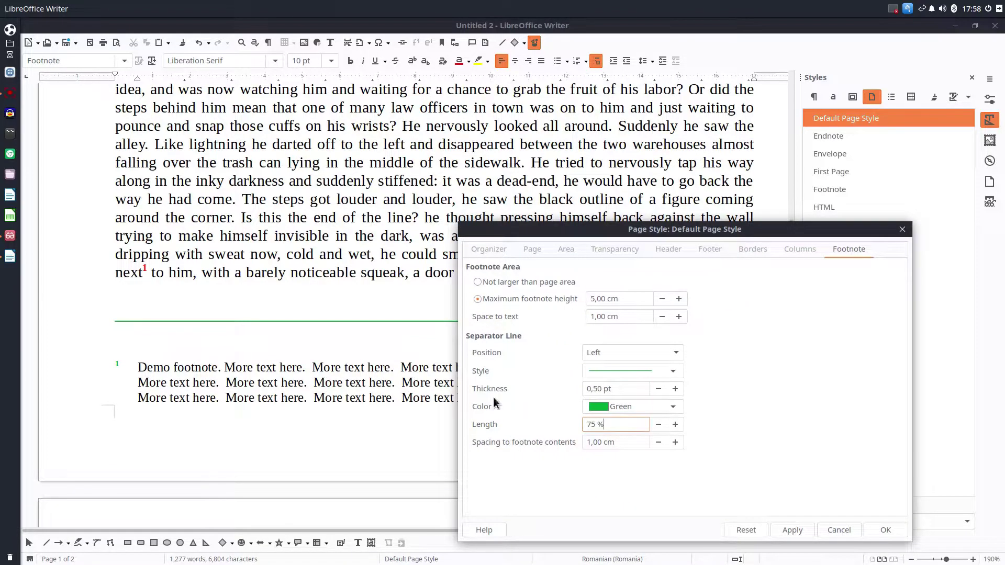
key("BackSpace")
key("BackSpace")
key("BackSpace")
key("BackSpace")
type("100")
key("Tab")
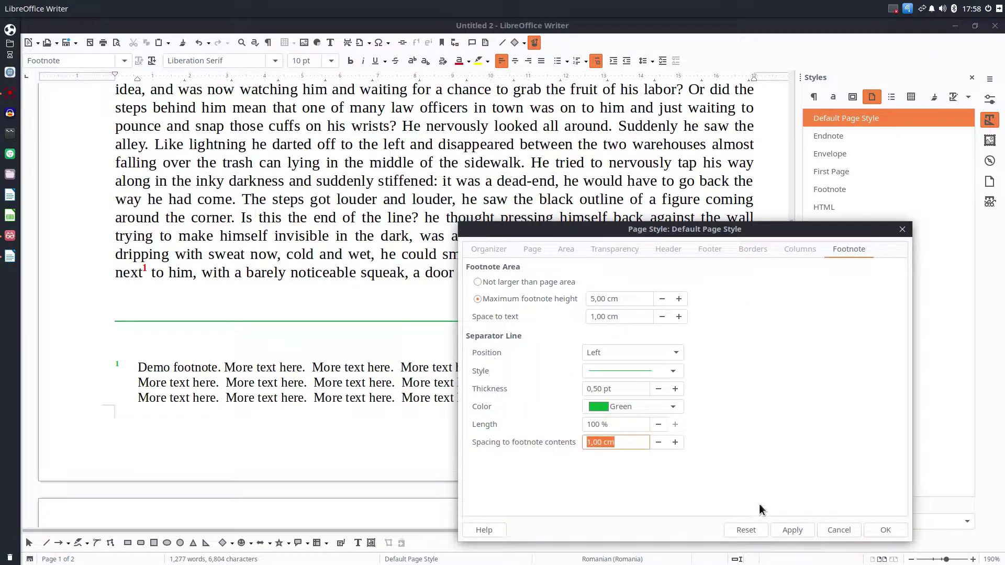
left_click(782, 528)
Increase the footnote separator line's thickness to 1,50 pt and apply it
left_click_drag(654, 229, 677, 160)
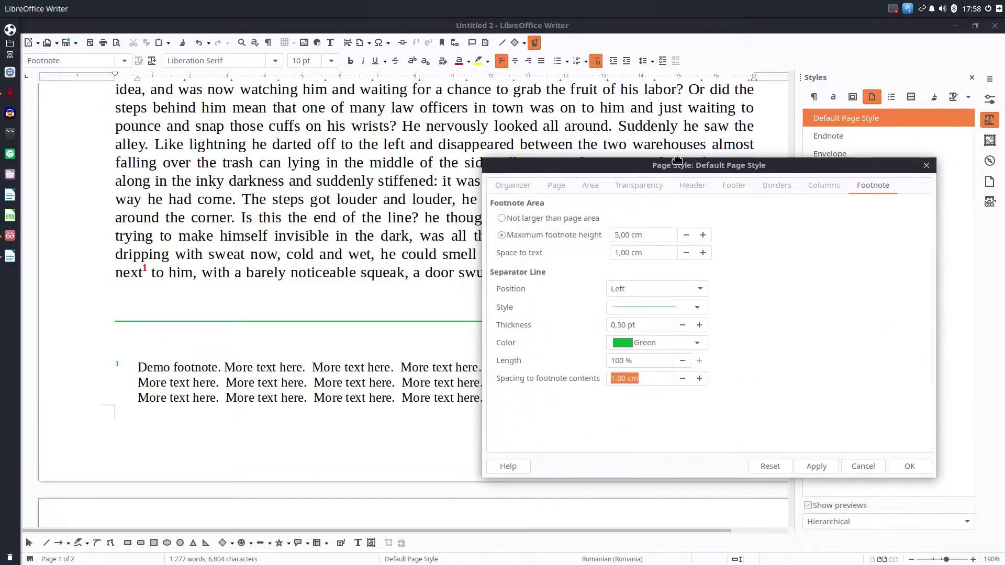
left_click(699, 320)
left_click(817, 461)
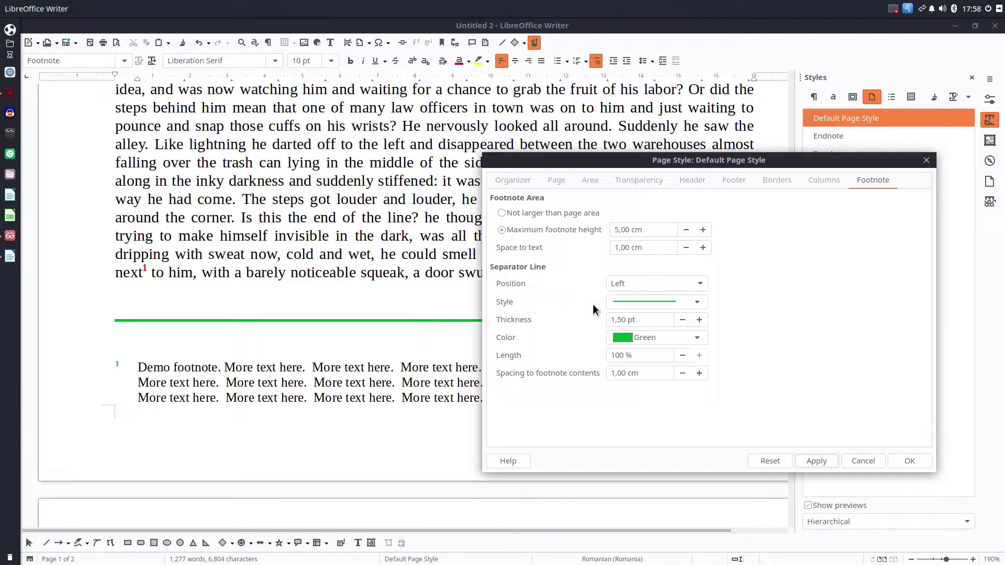
Change the footnote separator line's style to a dashed line and apply it
left_click(624, 302)
left_click(626, 338)
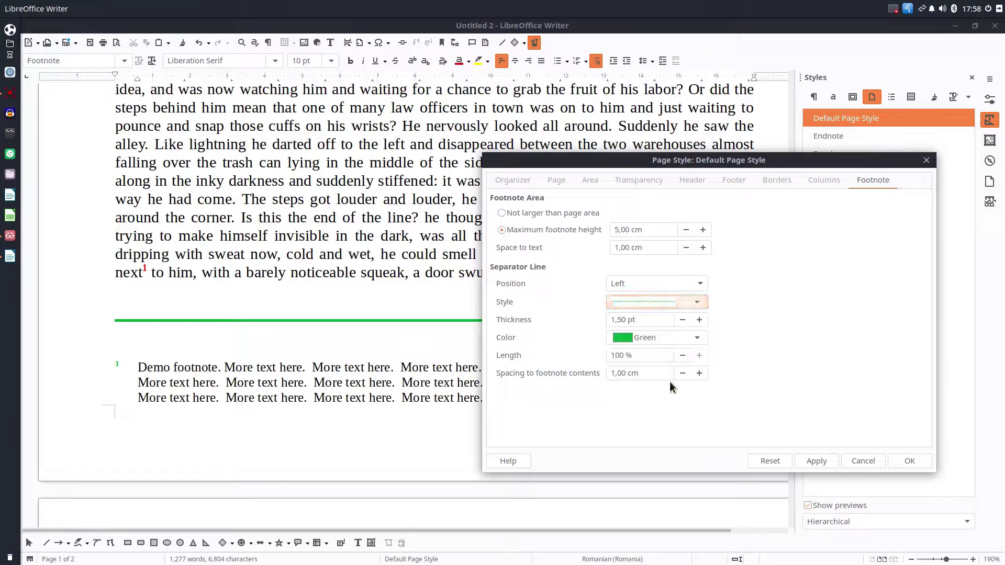
left_click(620, 303)
left_click(654, 356)
left_click(817, 461)
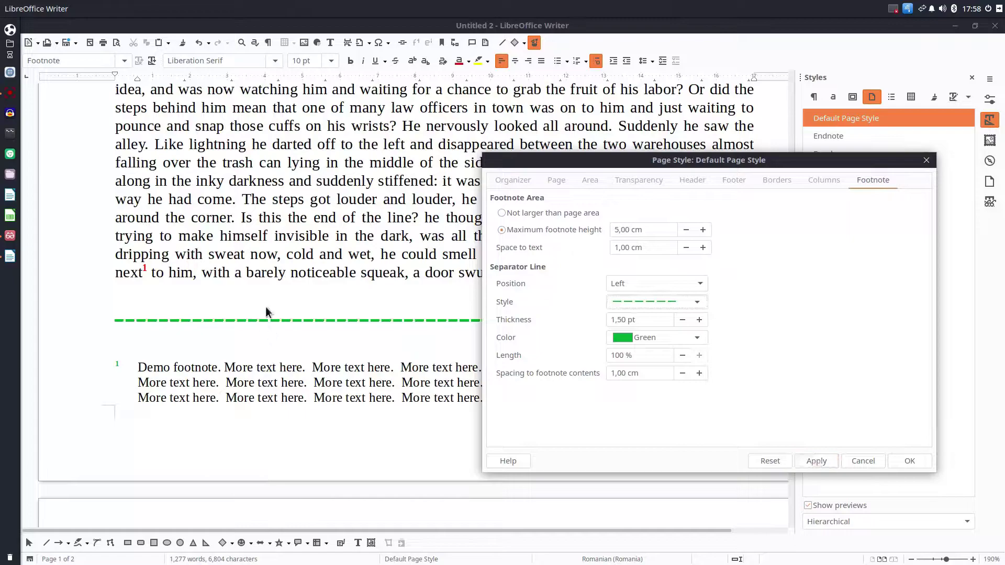
Change the footnote separator line's style back to a solid line and apply it
left_click(622, 302)
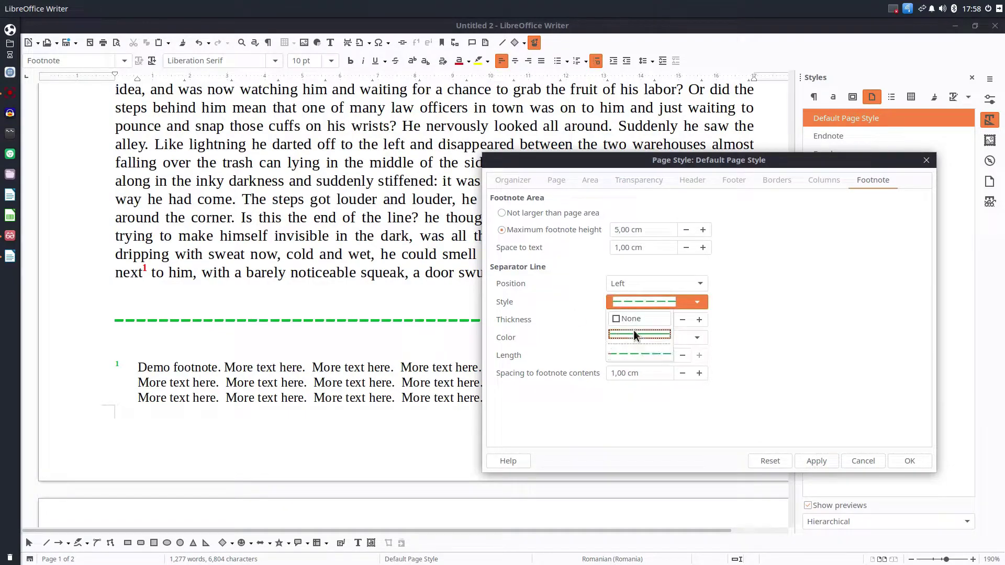
left_click(634, 335)
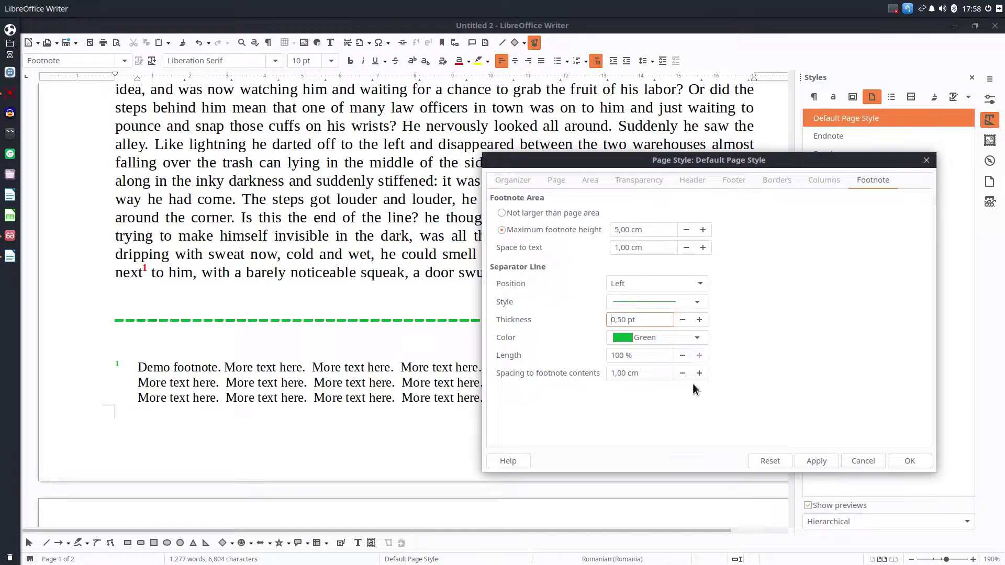
left_click(821, 461)
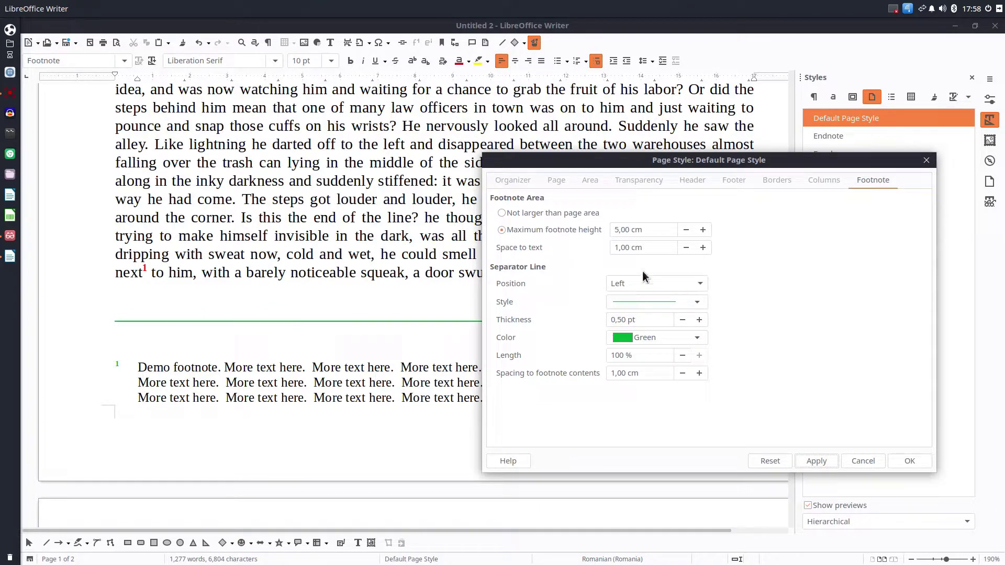
Reduce the footnote area's space to text to 0,20 cm and the spacing to footnote contents to 0,30 cm, and apply the changes
left_click(652, 251)
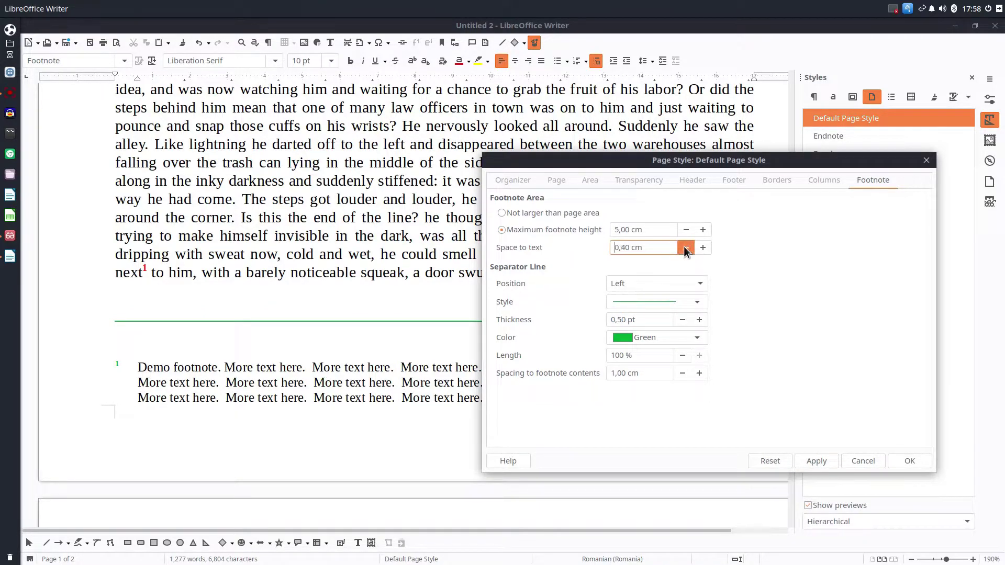
left_click(683, 247)
left_click(684, 247)
left_click(682, 372)
left_click(682, 373)
left_click(682, 373)
left_click(682, 372)
left_click(682, 373)
left_click(682, 373)
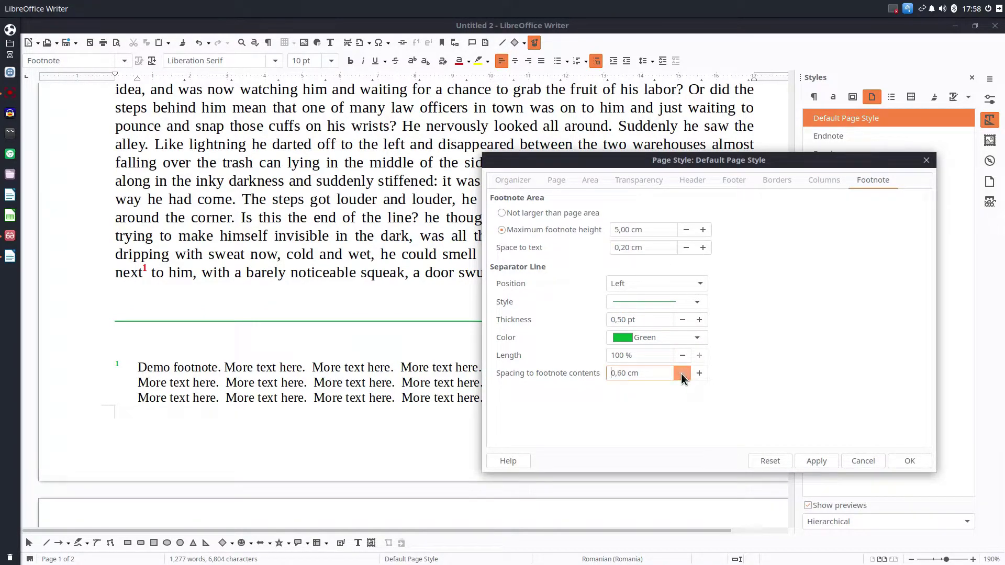
left_click(818, 461)
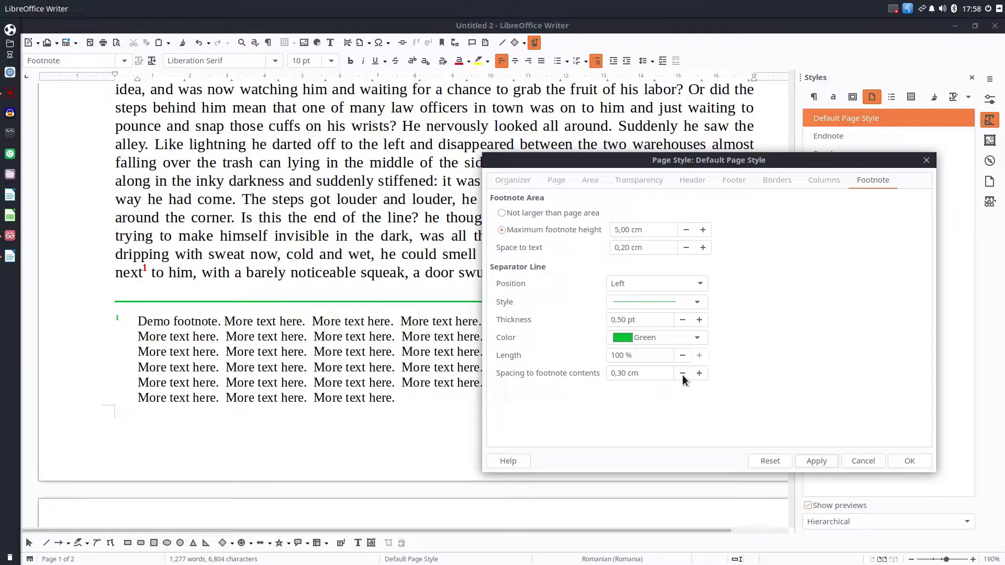
Increase the footnote area's space to text to 0,30 cm, apply it and confirm the page style settings
left_click(703, 247)
left_click(816, 461)
left_click(918, 460)
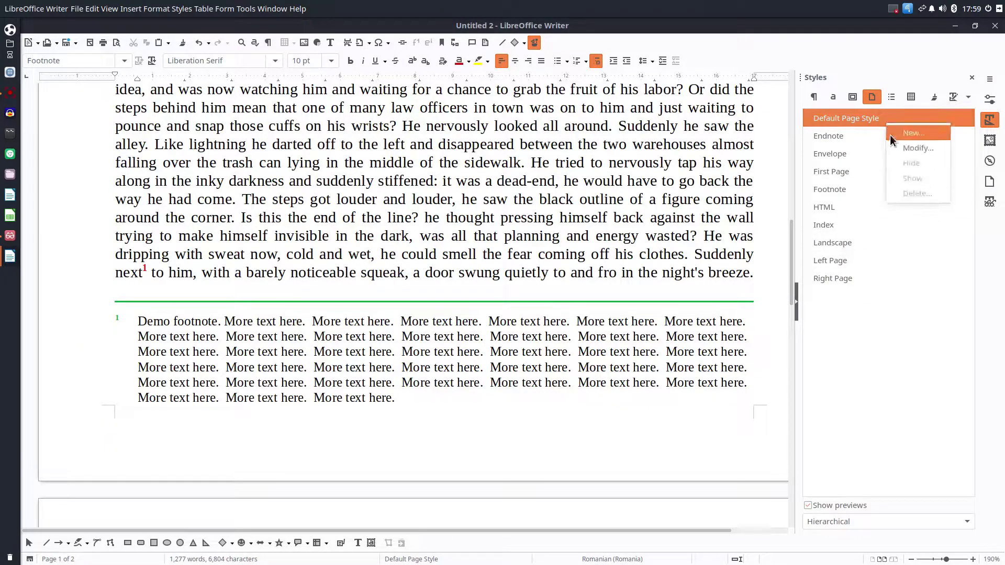
Reopen the Default Page Style's footnote settings, set the maximum footnote height to 3,00 cm and apply it
double_click(635, 302)
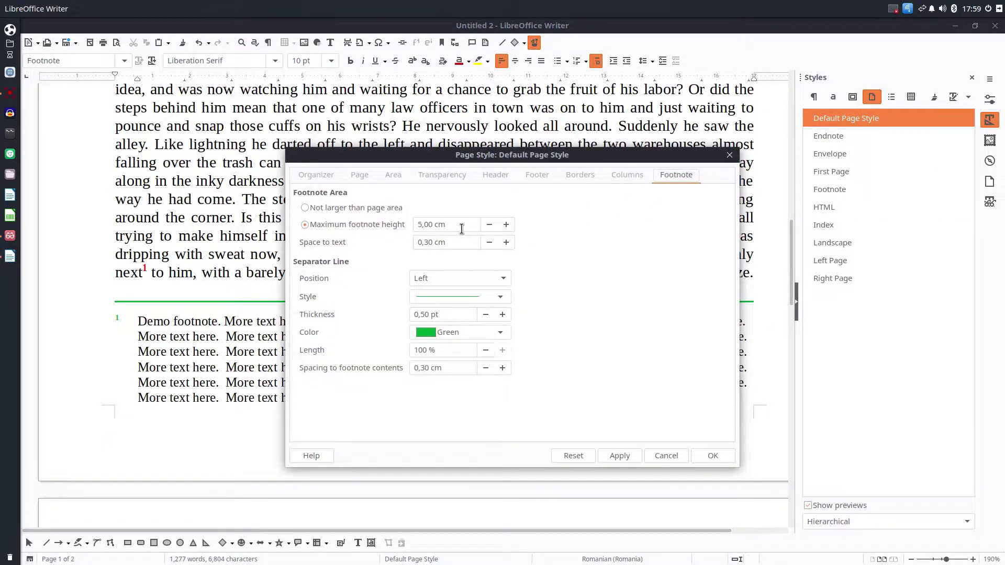
left_click_drag(461, 229, 372, 200)
type("3")
key("Tab")
left_click(614, 453)
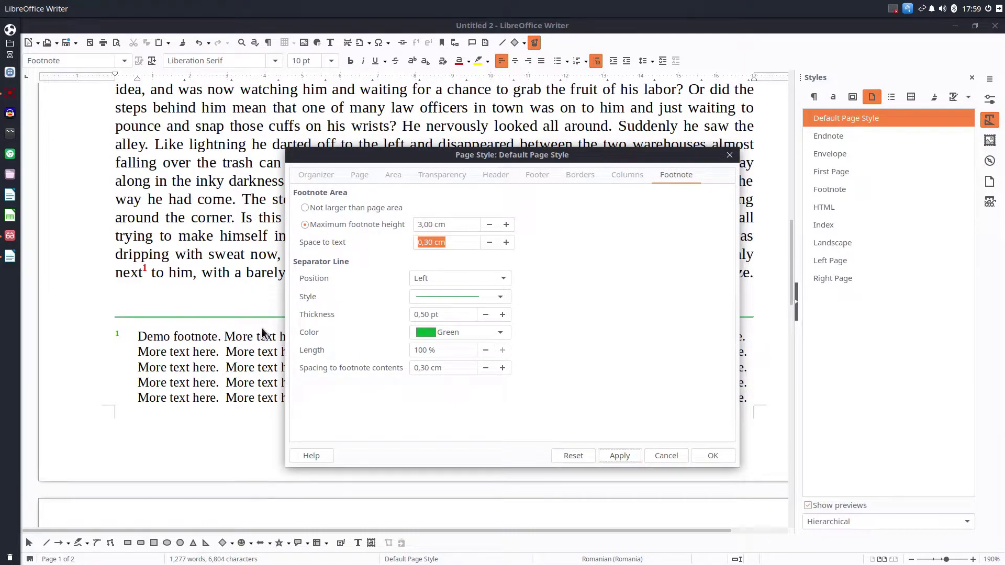
Set the maximum footnote height to 2,00 cm, apply it and close the page style settings
left_click_drag(453, 225, 407, 225)
type("2")
key("Tab")
left_click(633, 456)
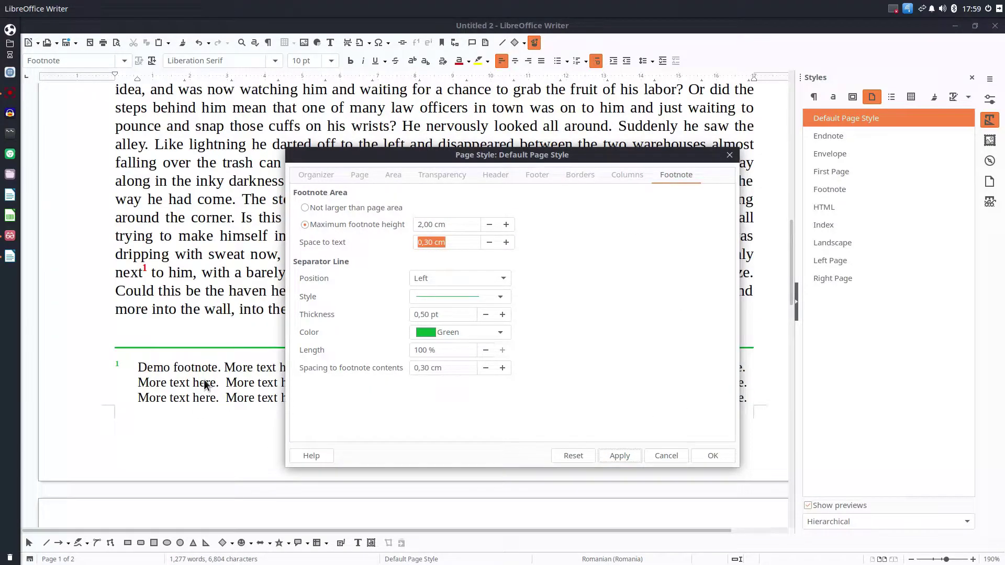
left_click(675, 453)
Place the cursor inside the footnote text at the end of the first page
scroll(386, 340, "down", 10)
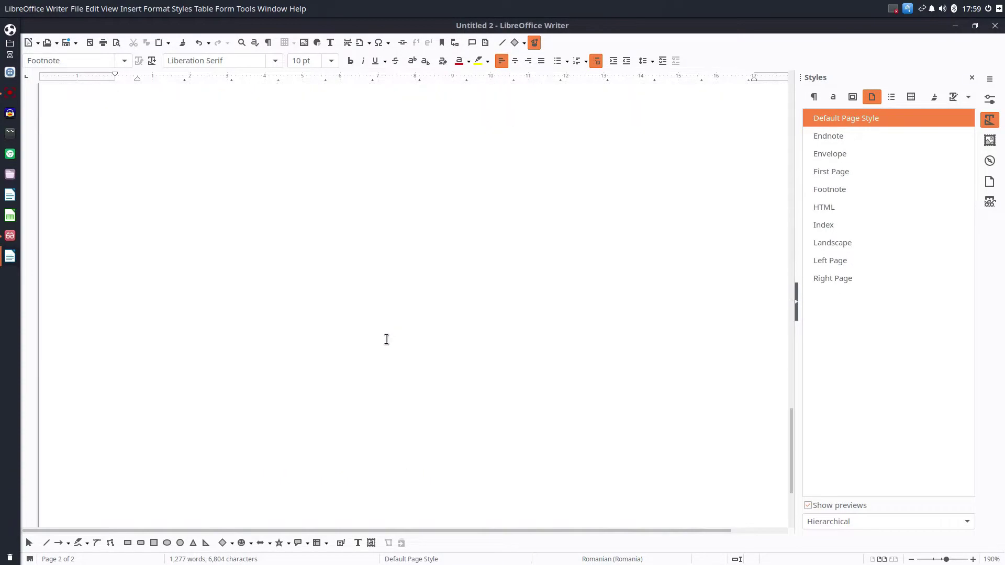
scroll(546, 413, "up", 15)
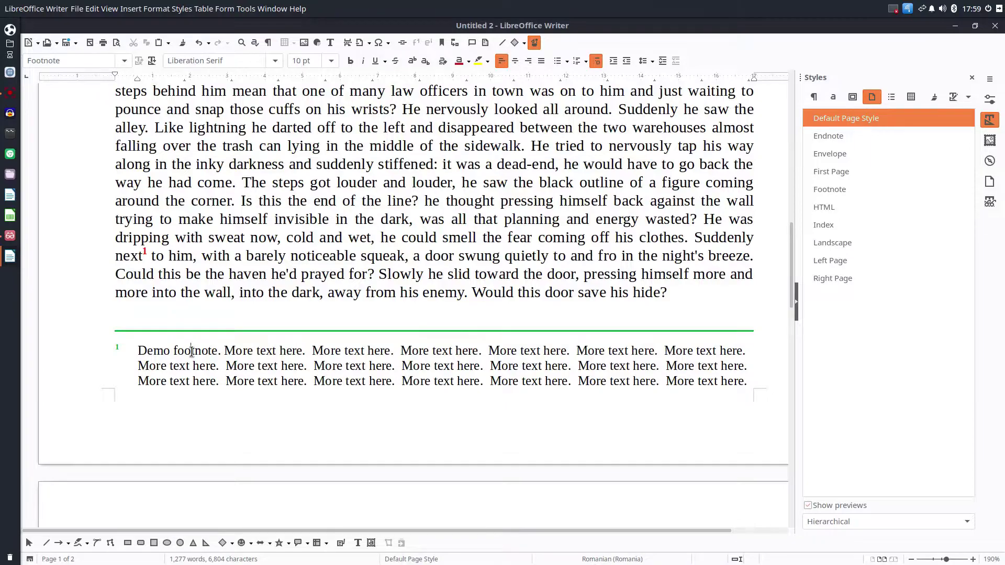
left_click_drag(192, 351, 274, 366)
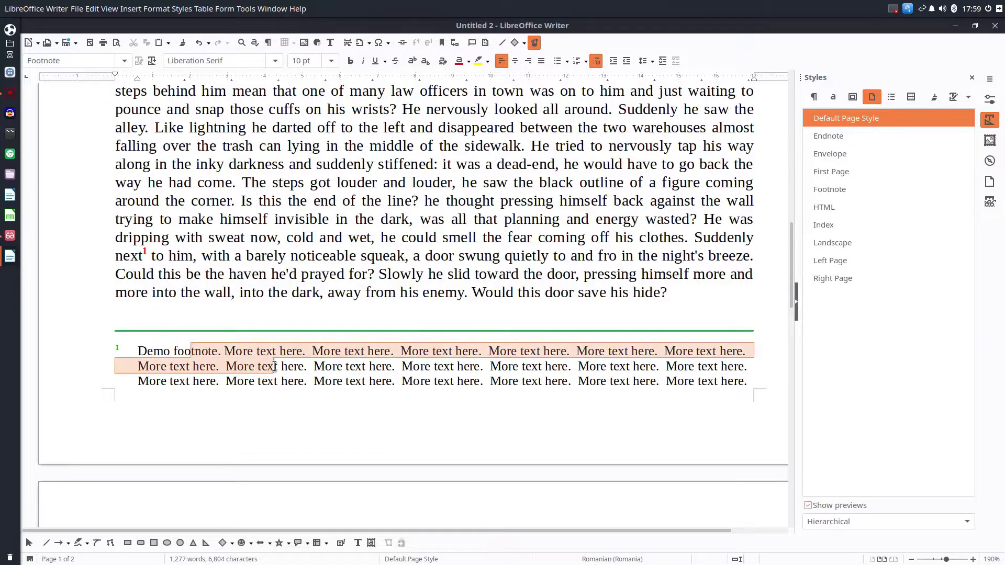
left_click(354, 373)
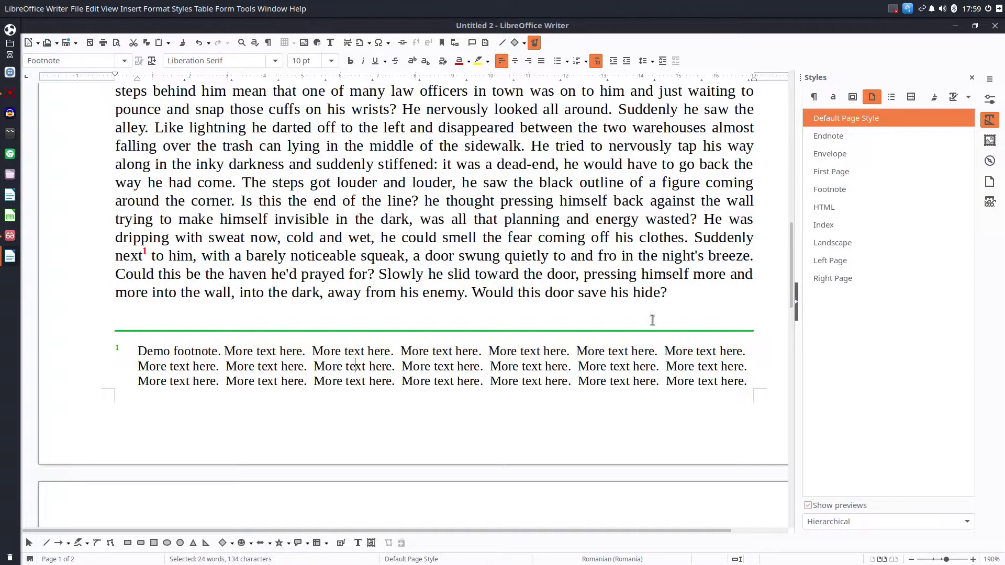
Modify the Footnote paragraph style so its first-line indent is -0,30 cm, and apply it
left_click(813, 98)
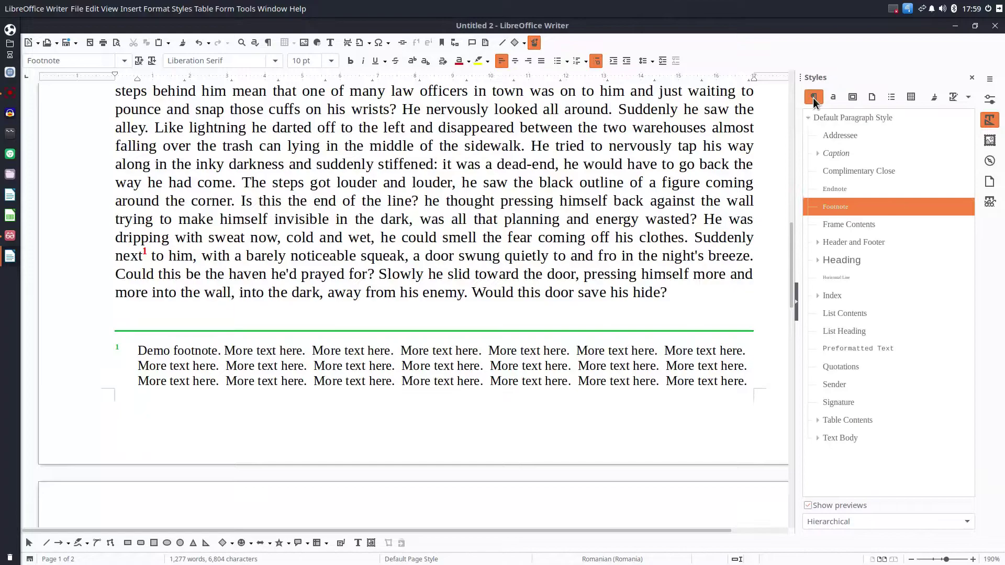
right_click(844, 209)
left_click(857, 231)
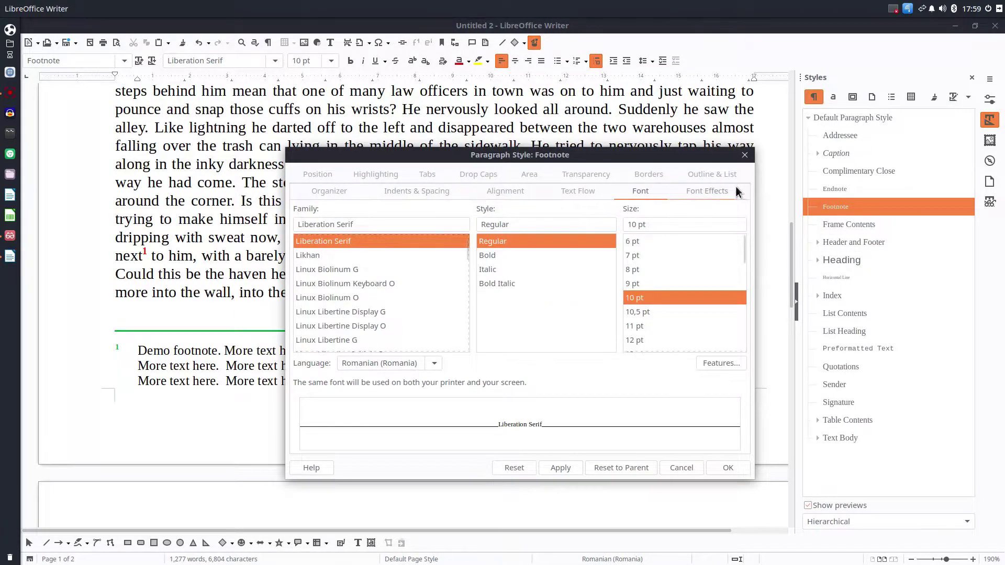
left_click(441, 189)
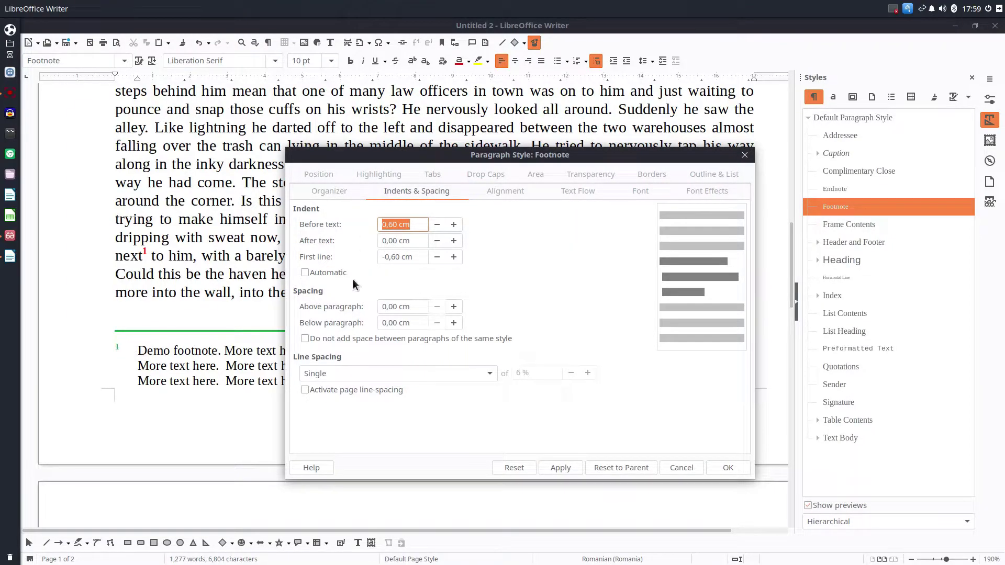
left_click(454, 257)
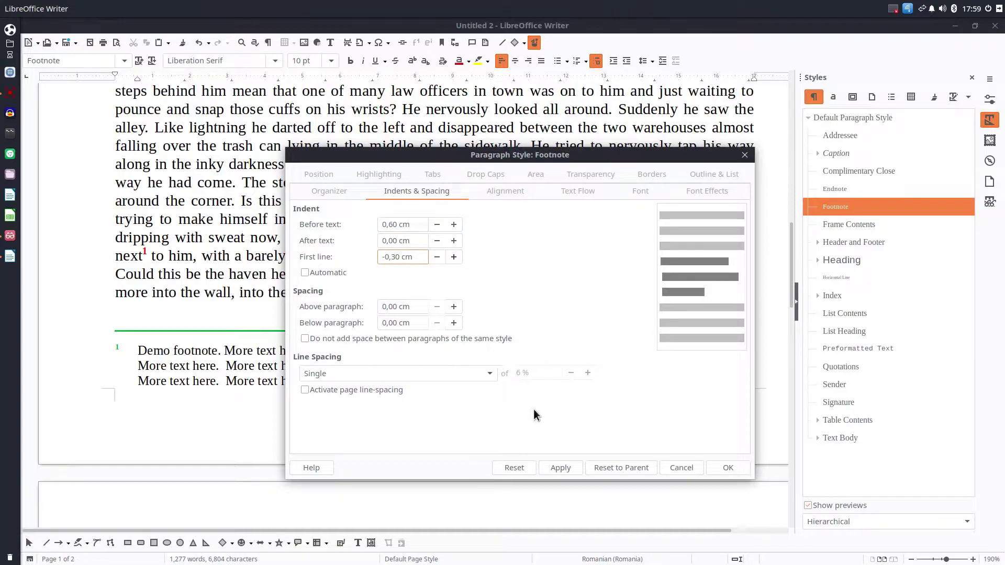
left_click(561, 467)
Set the Footnote paragraph style's indent before text to 0,30 cm and apply it
left_click(453, 225)
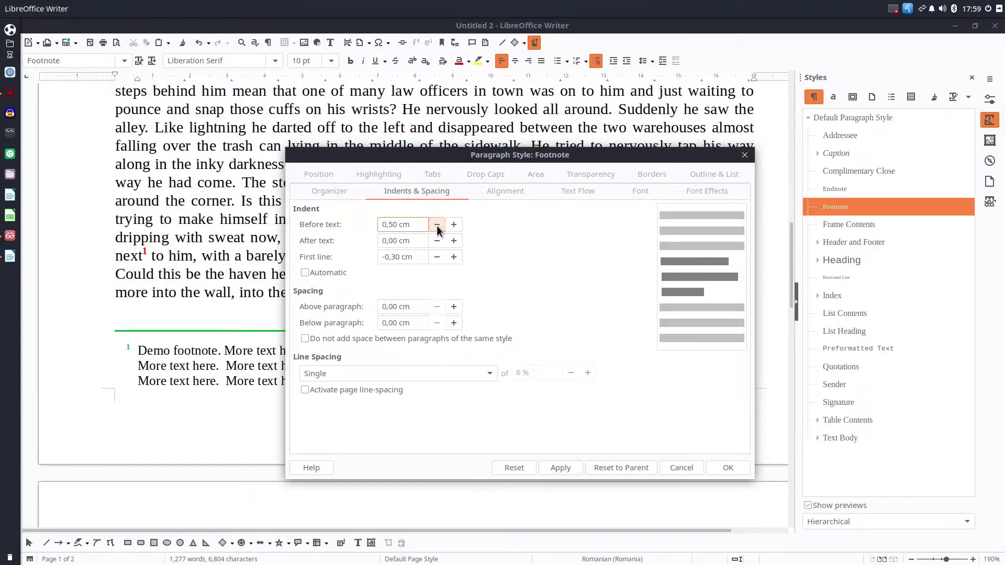
left_click(437, 225)
left_click(436, 225)
left_click(548, 469)
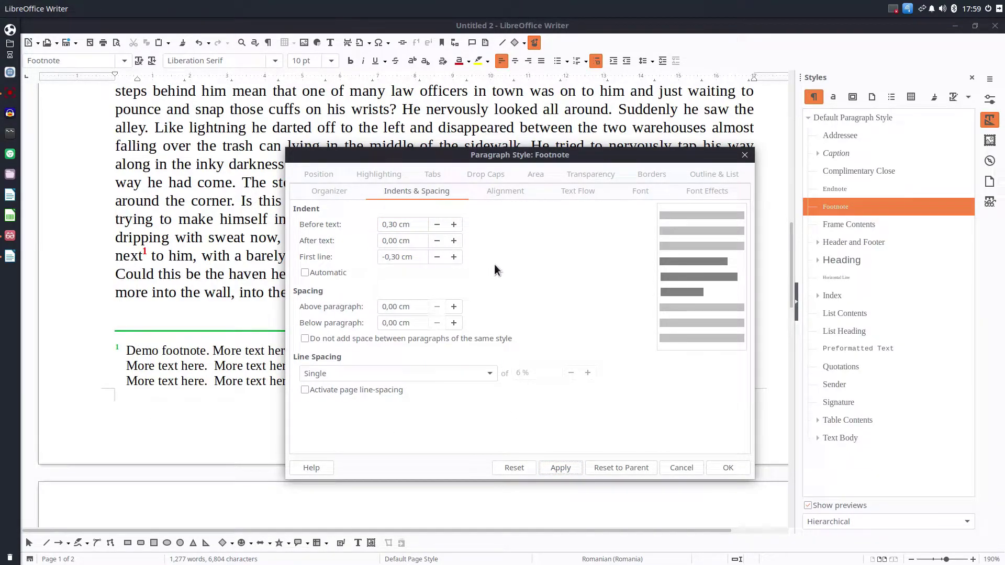
Set the Footnote paragraph style's indent before text to 0,20 cm and its first-line indent to -0,20 cm, and apply both
left_click(441, 224)
left_click(550, 466)
left_click(453, 257)
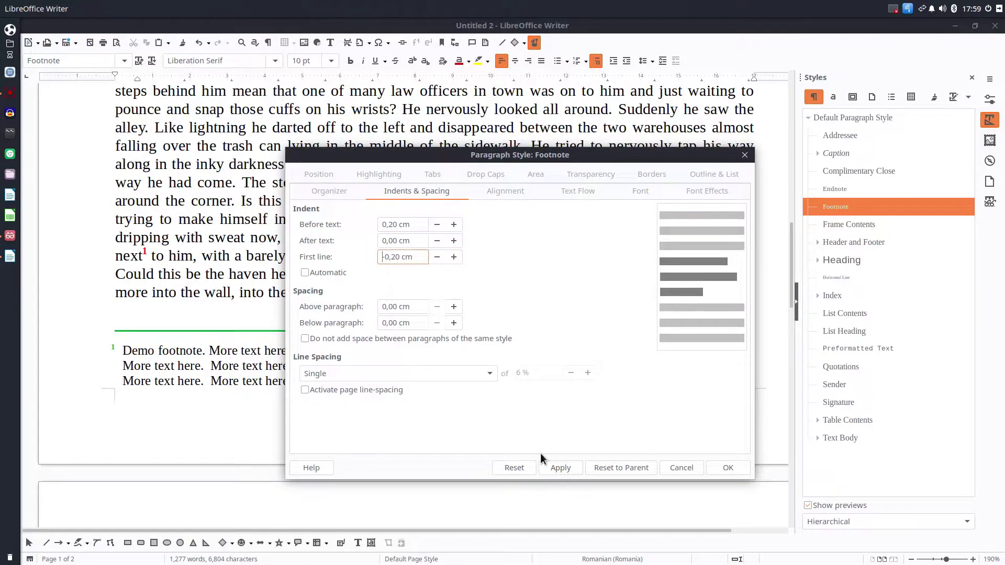
left_click(555, 468)
Set the Footnote paragraph style's line spacing to 1.15 Lines and apply it
left_click(328, 368)
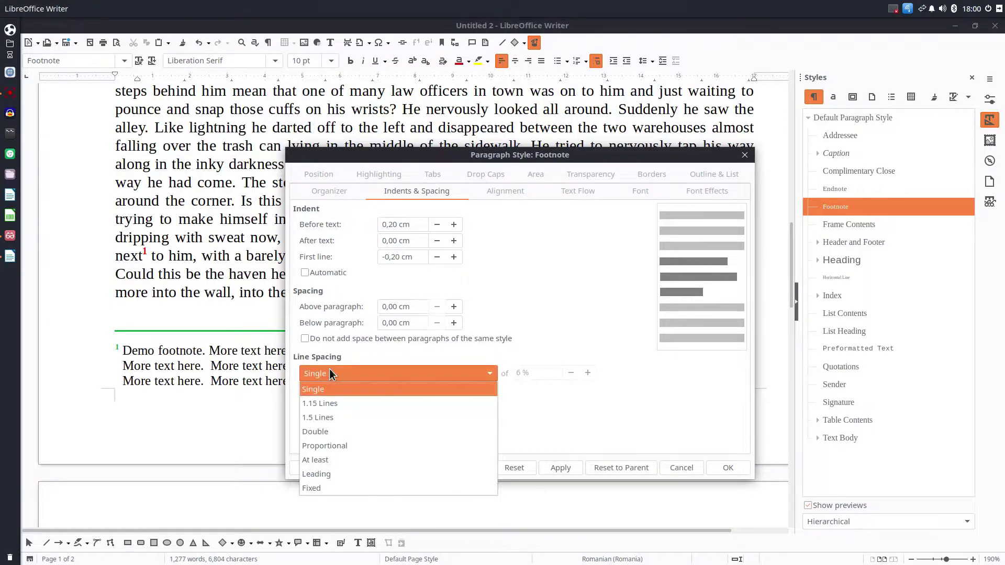
left_click(326, 406)
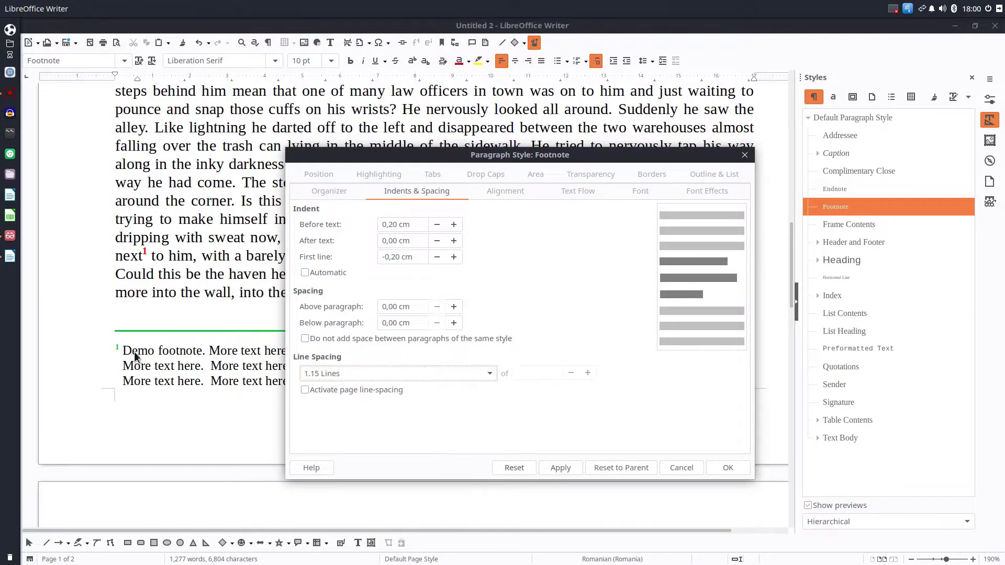
left_click(556, 468)
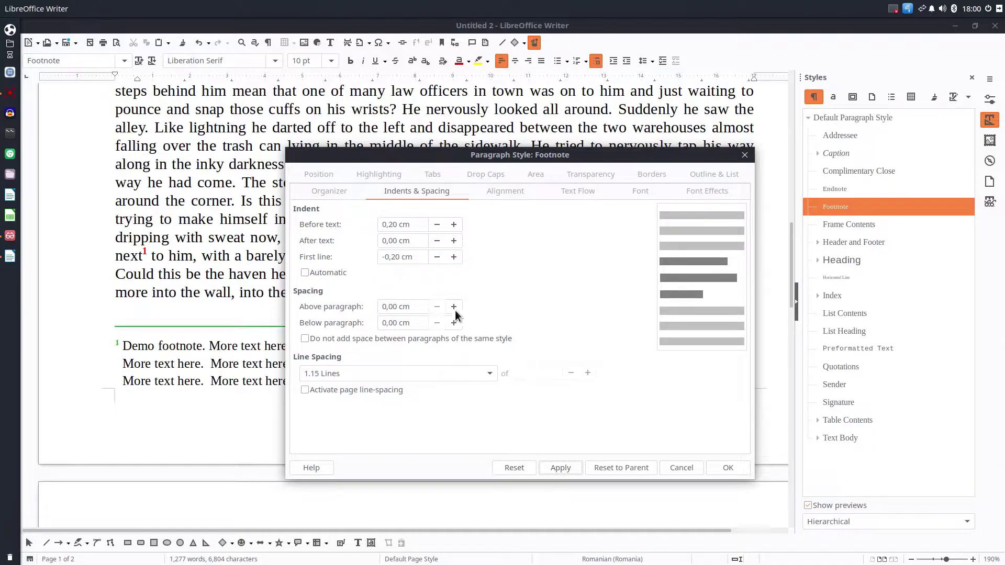
Set the Footnote paragraph style's alignment to Justified and apply it
left_click(516, 187)
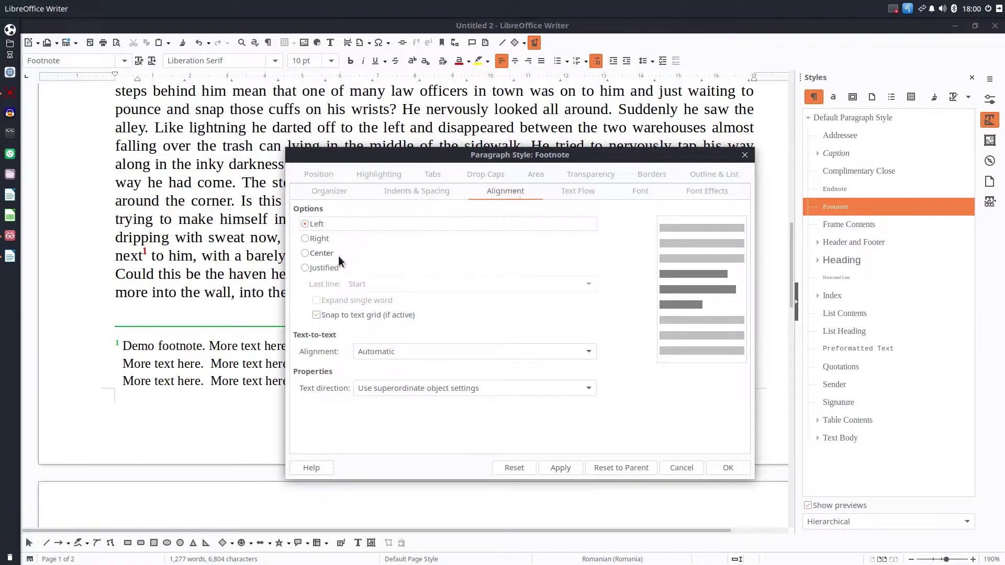
left_click(323, 268)
left_click_drag(393, 152, 214, 95)
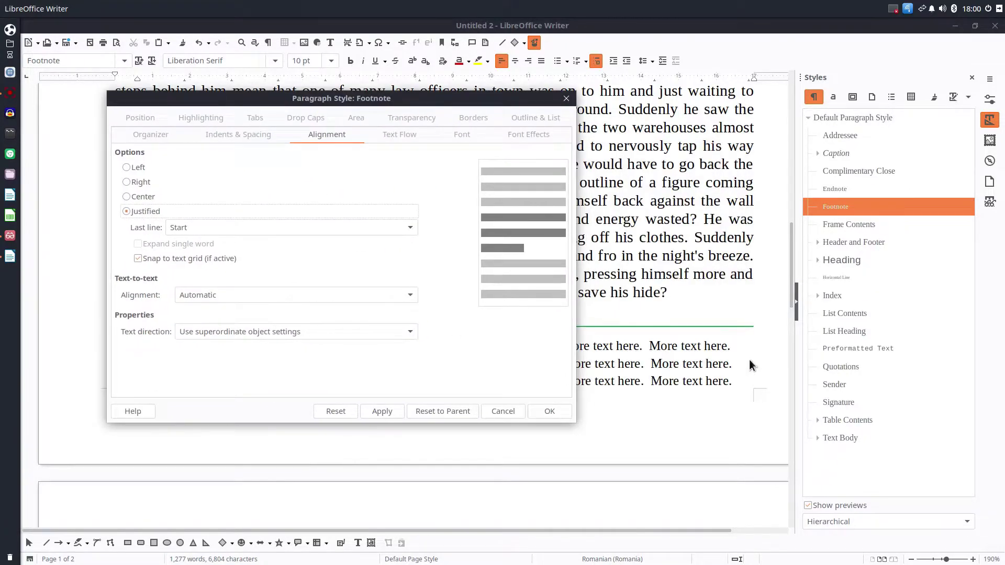
left_click(382, 412)
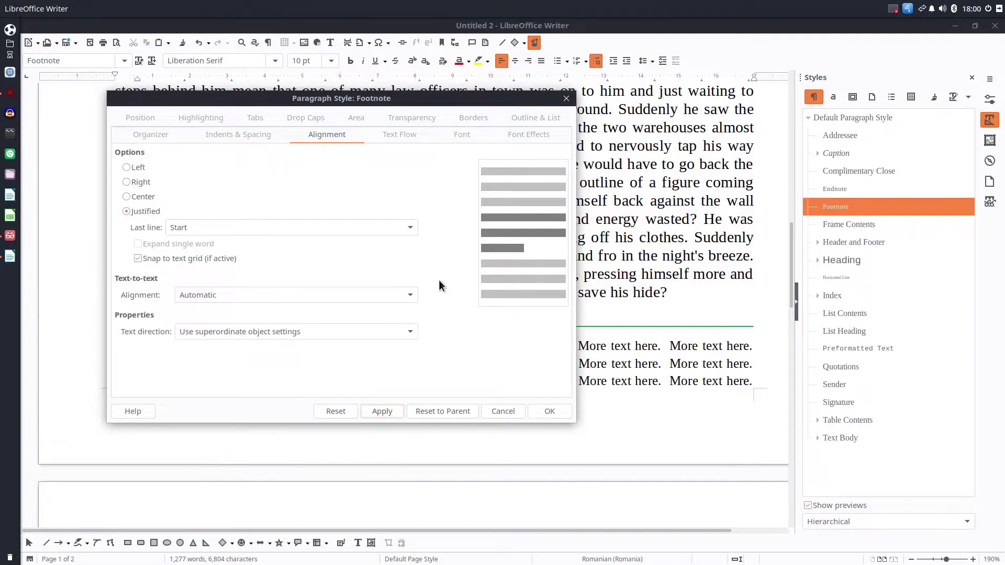
Set the Footnote paragraph style's font to Bold at 9 pt and apply it
left_click(392, 139)
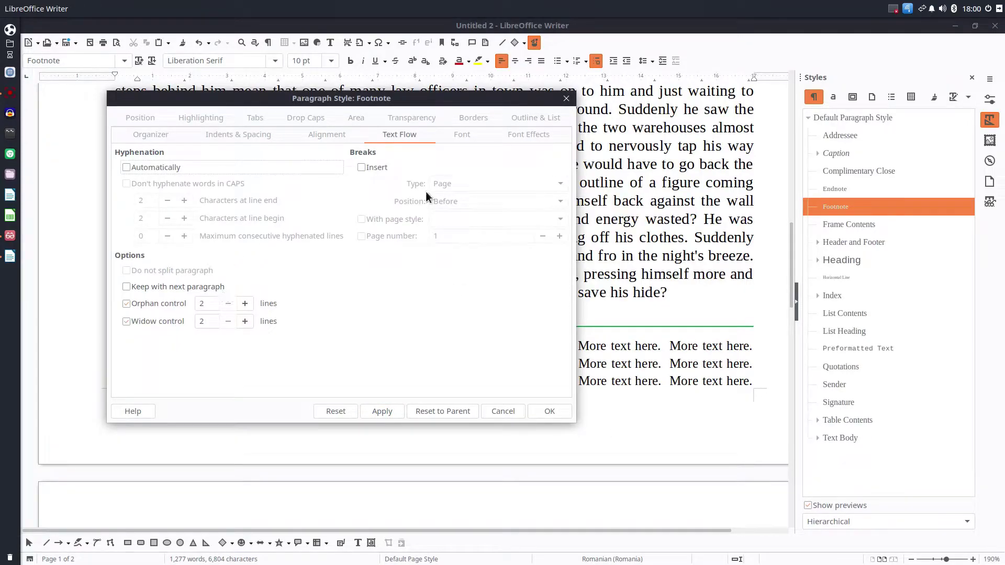
left_click(476, 131)
left_click(351, 197)
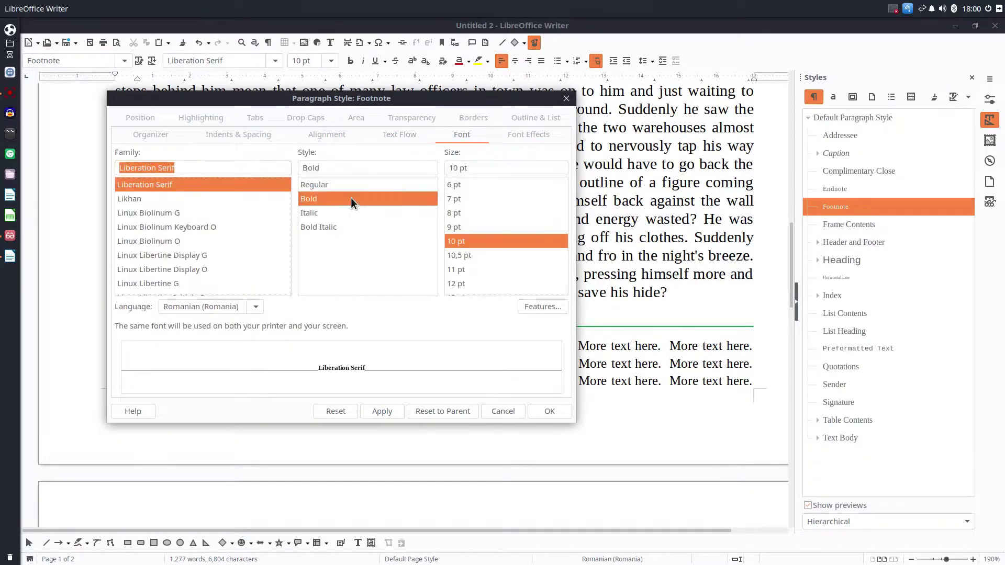
left_click(461, 223)
left_click(394, 411)
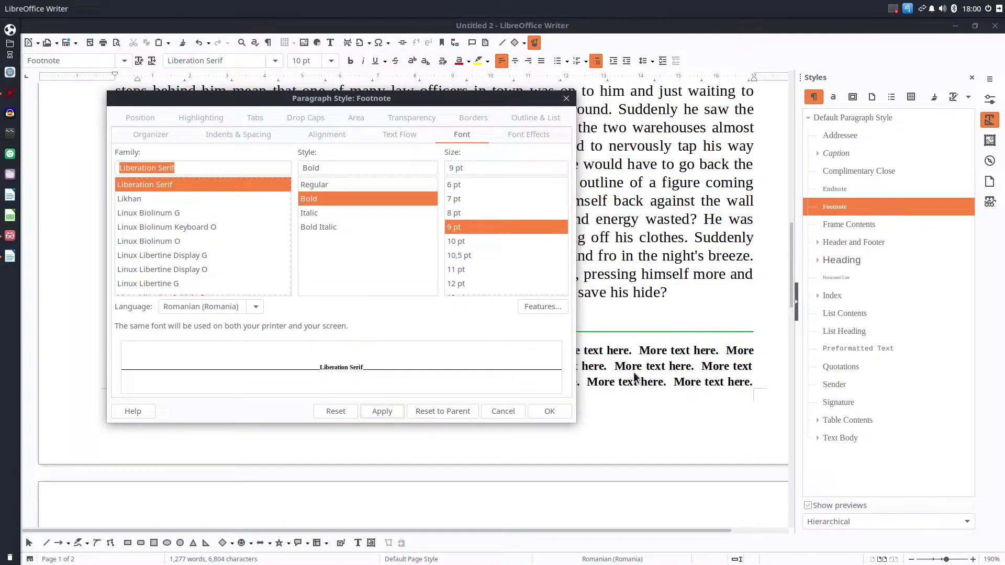
Set the Footnote paragraph style's font color to Orange and apply it
left_click(526, 134)
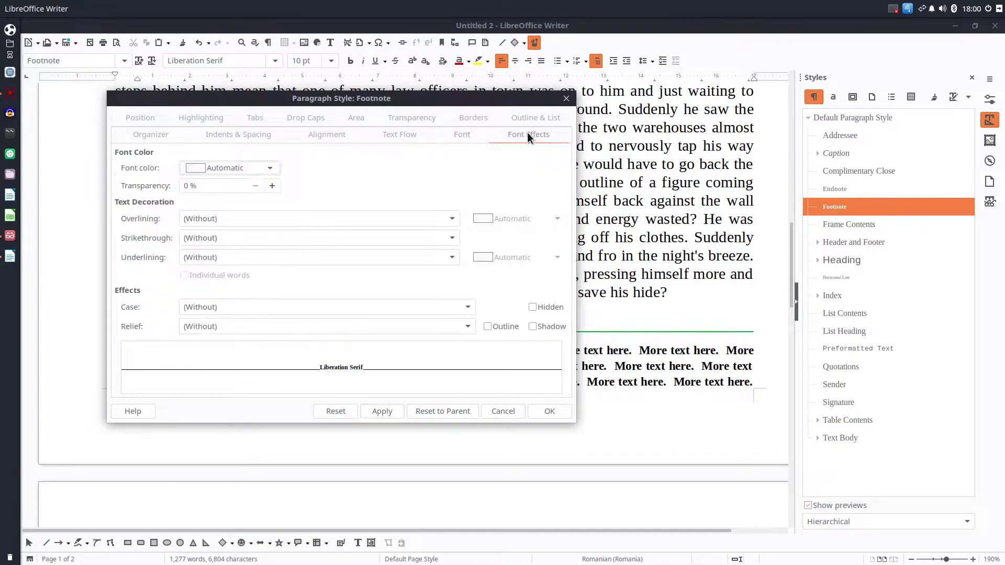
left_click(262, 169)
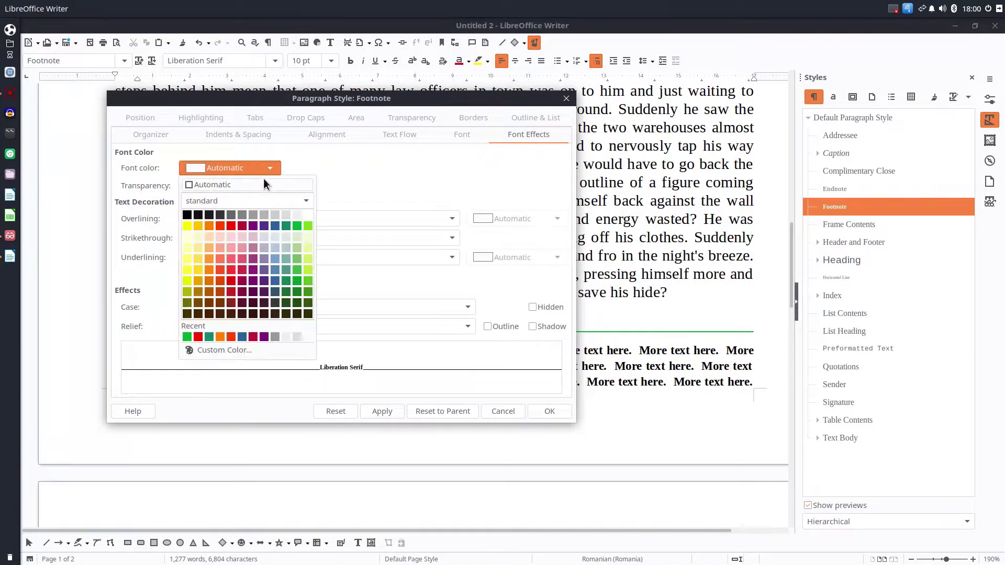
left_click(275, 226)
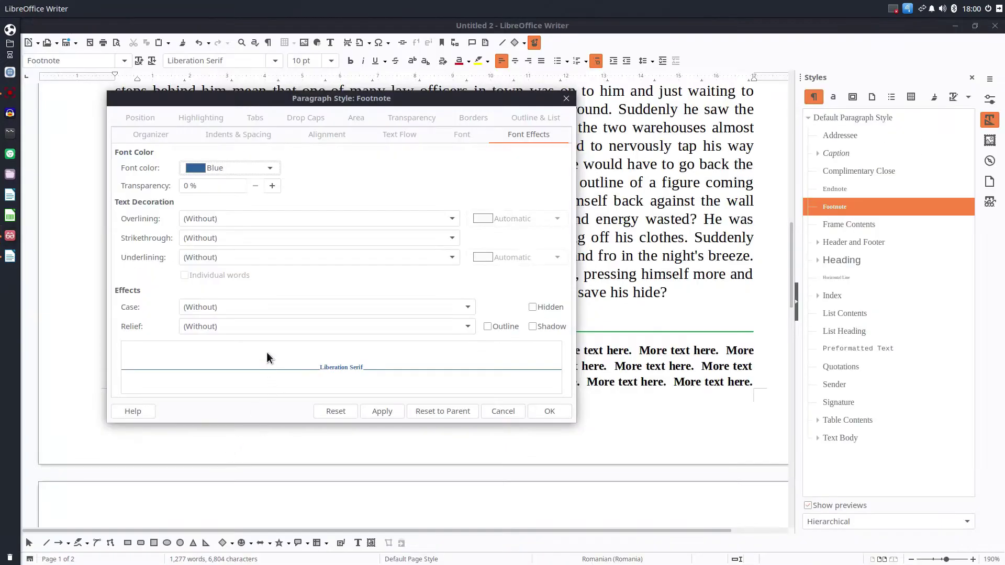
left_click(241, 171)
left_click(209, 226)
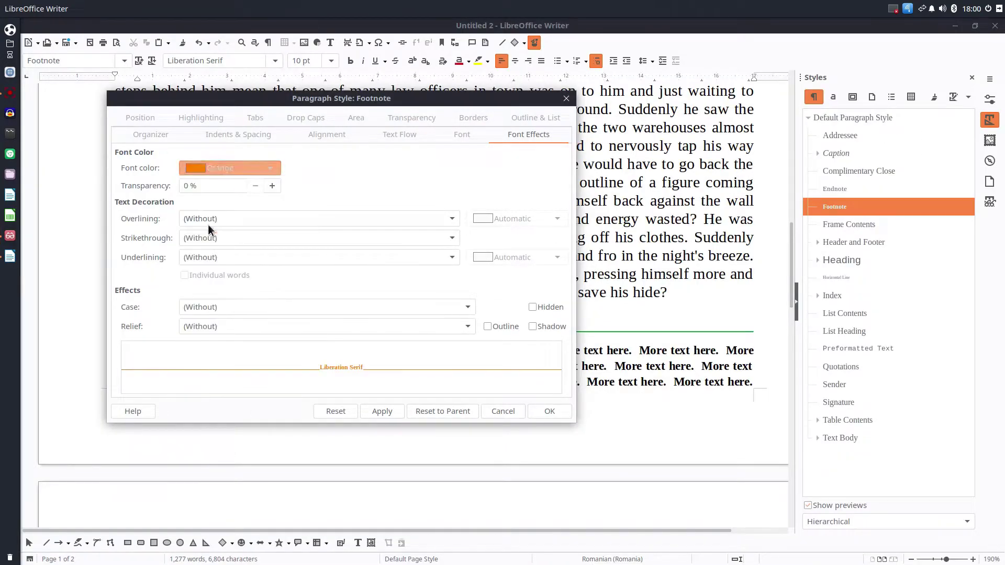
left_click(395, 411)
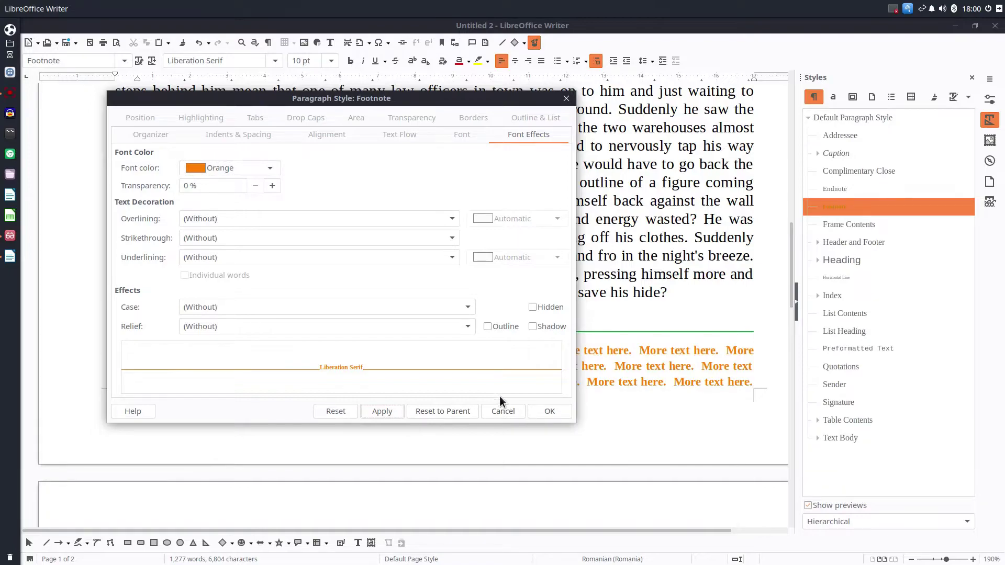
Confirm the Footnote paragraph style changes and review the formatted footnote text on the first page
left_click(545, 412)
scroll(515, 306, "down", 2, "ctrl")
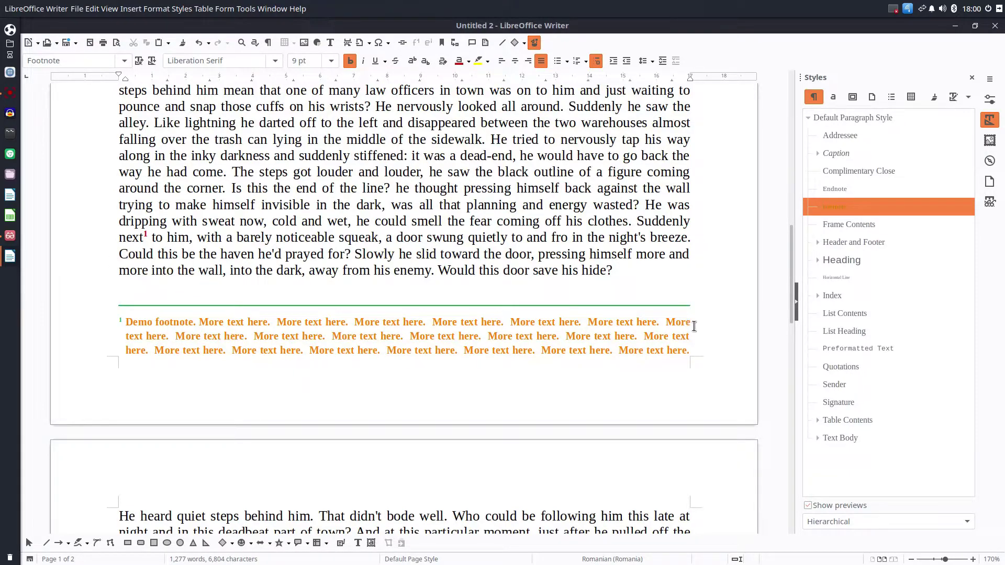
scroll(460, 336, "down", 10)
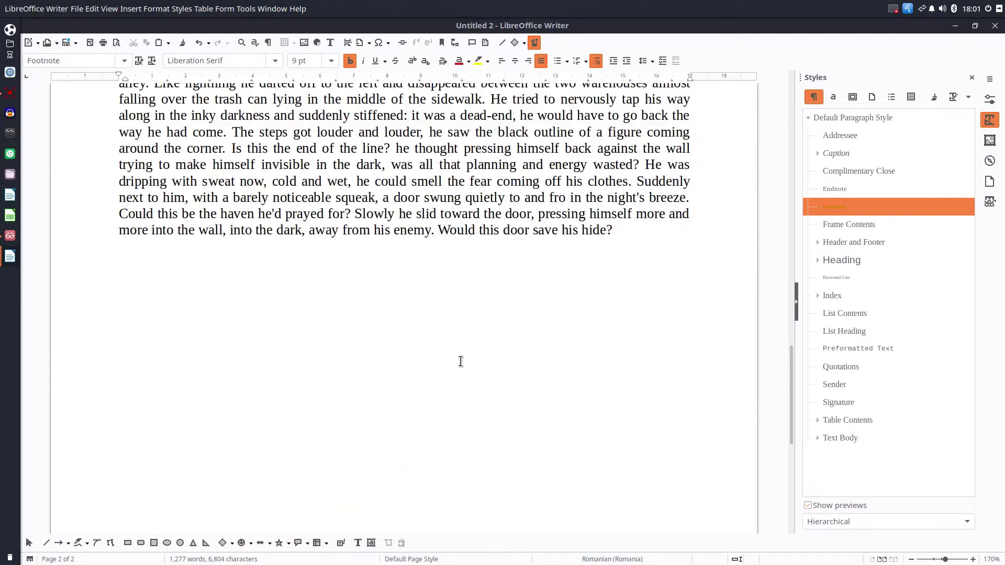
scroll(466, 381, "up", 10)
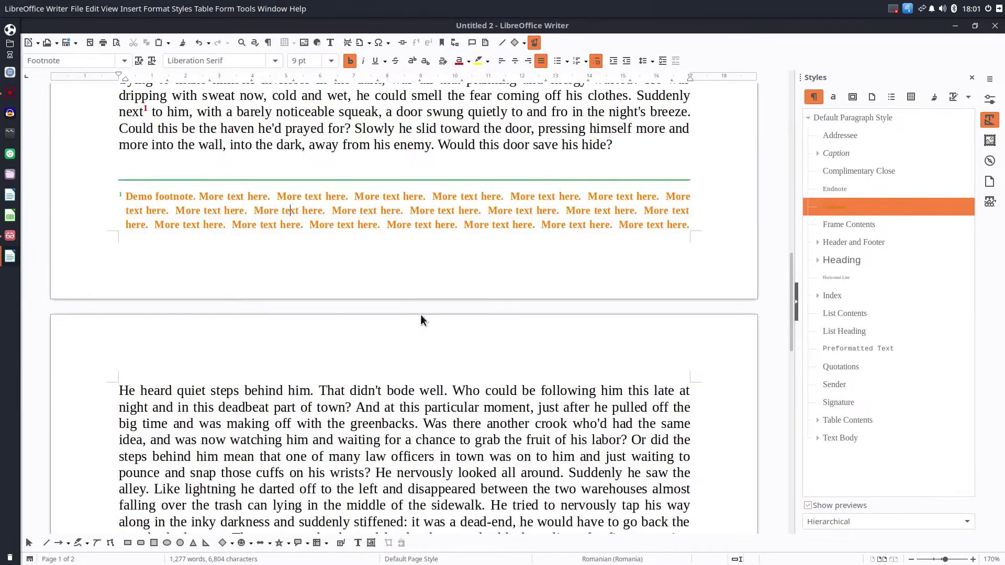
left_click_drag(146, 334, 477, 360)
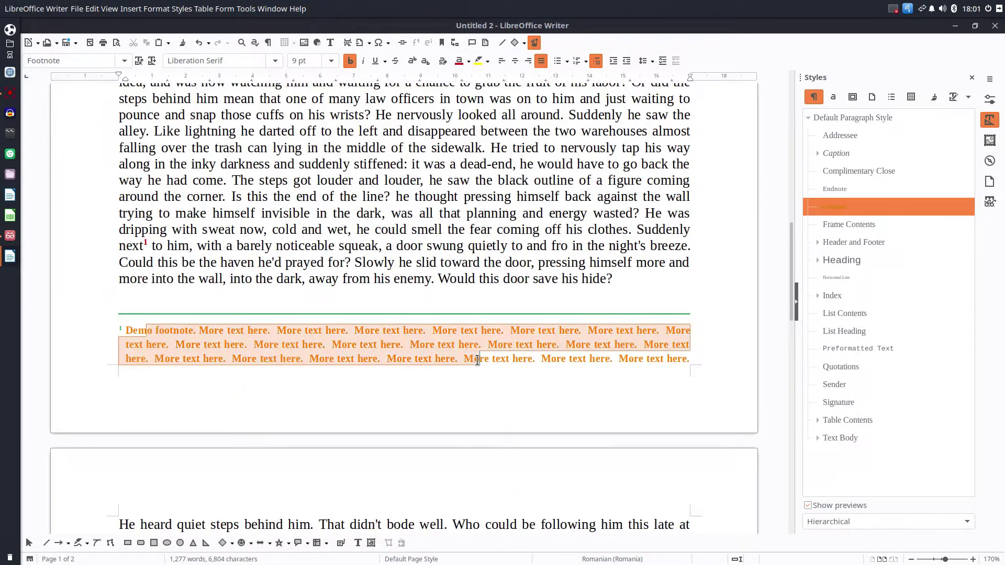
left_click(474, 358)
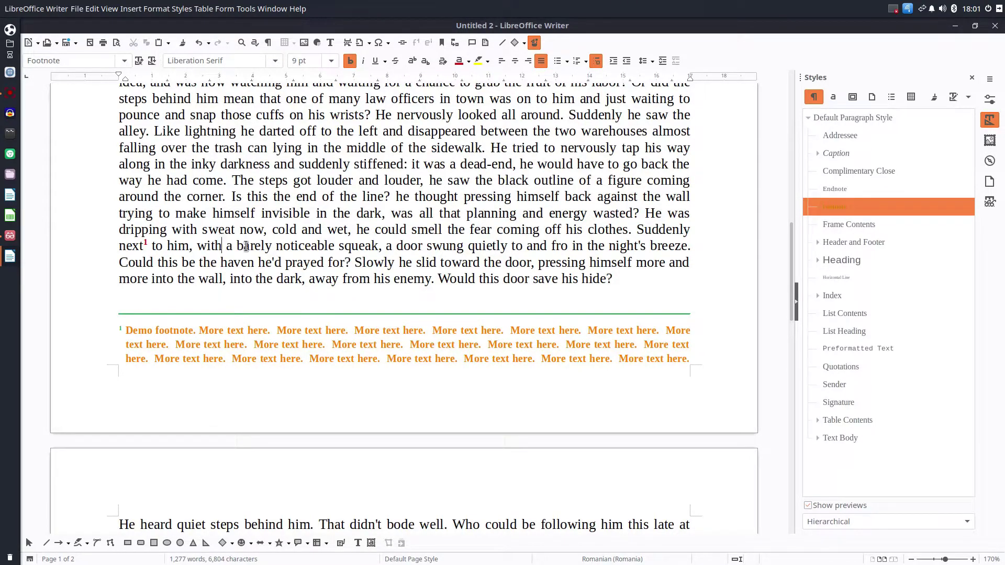
Insert a footnote after "with" in the third paragraph of page 1, containing only the text "Qwqwcewe"
left_click(417, 42)
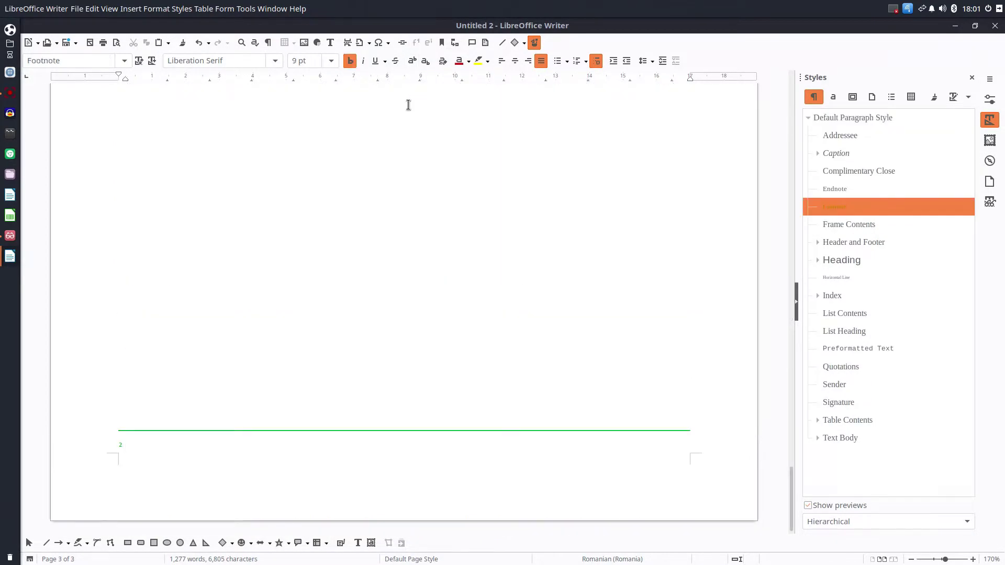
type("qwqwcewe")
key("Return")
type("wew")
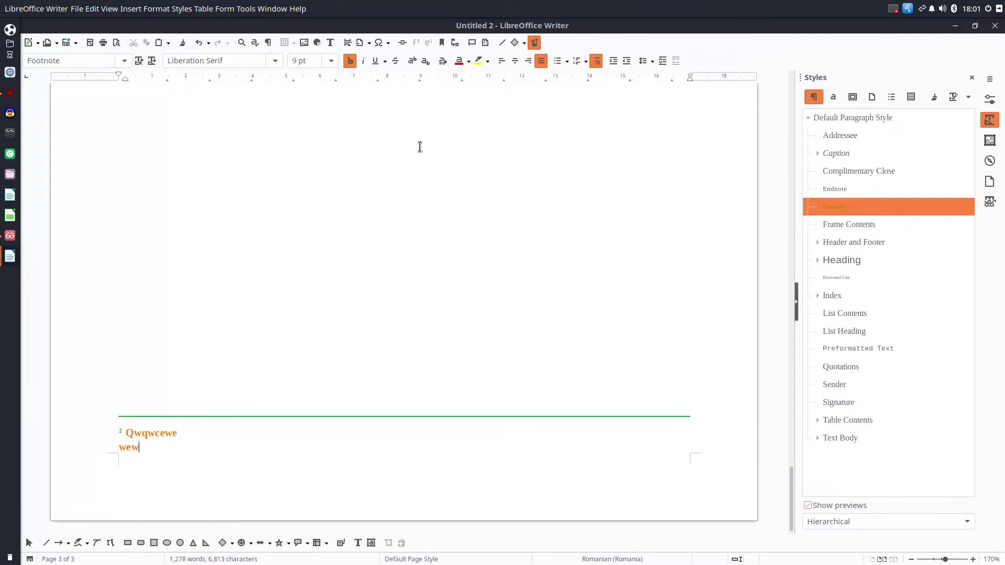
key("BackSpace")
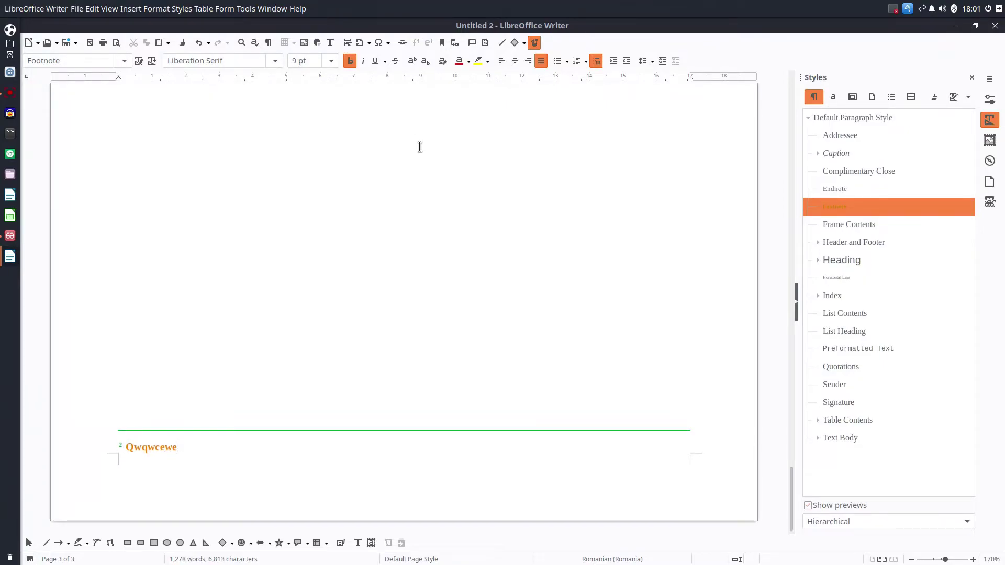
Insert a footnote after "prayed" on page 1 with the text "Nfmndfndjfndjnf fd fndjfndu"
scroll(414, 157, "up", 20)
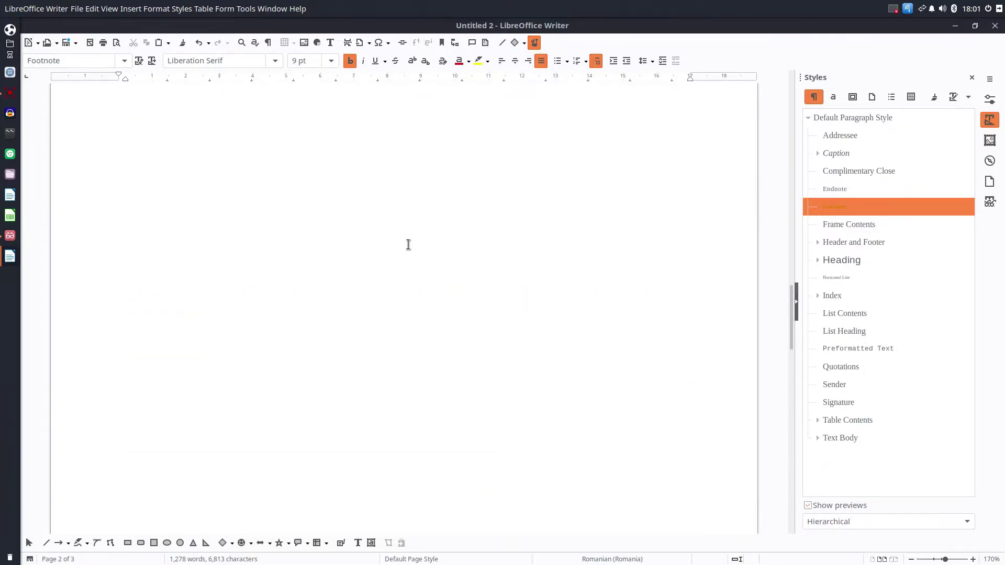
scroll(409, 243, "up", 5)
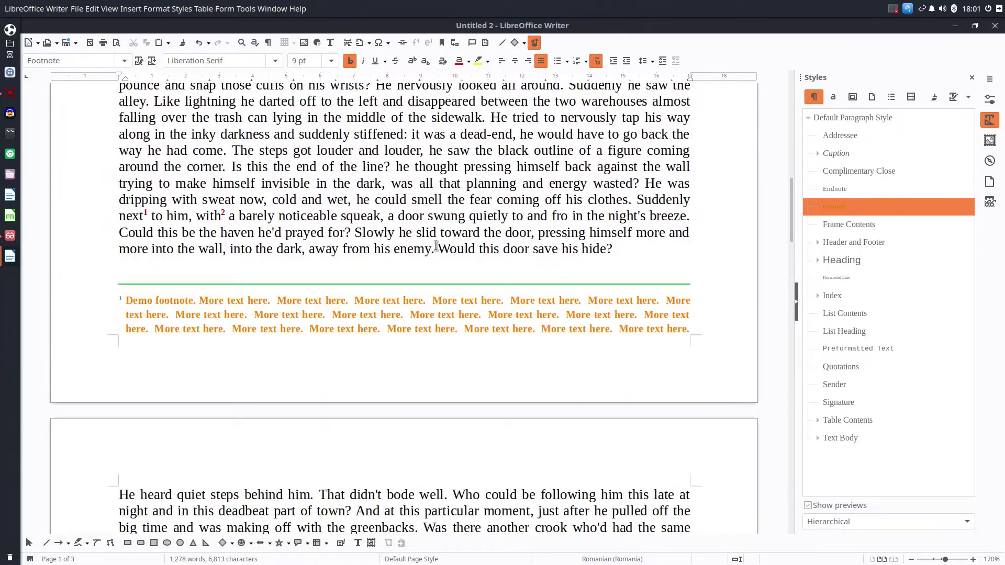
left_click(326, 233)
left_click(416, 42)
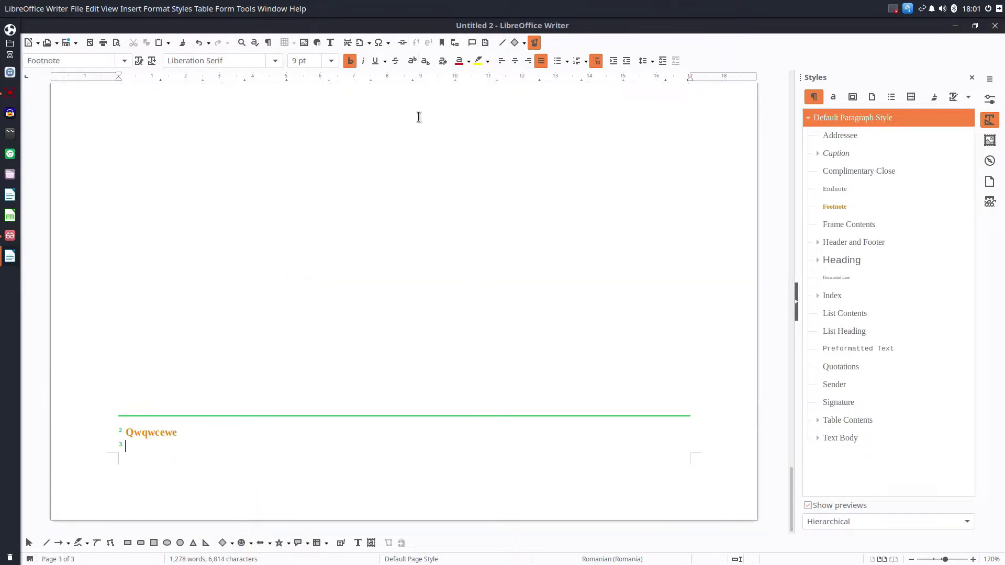
type("nfmndfndjfndjnf fd fndjfndu")
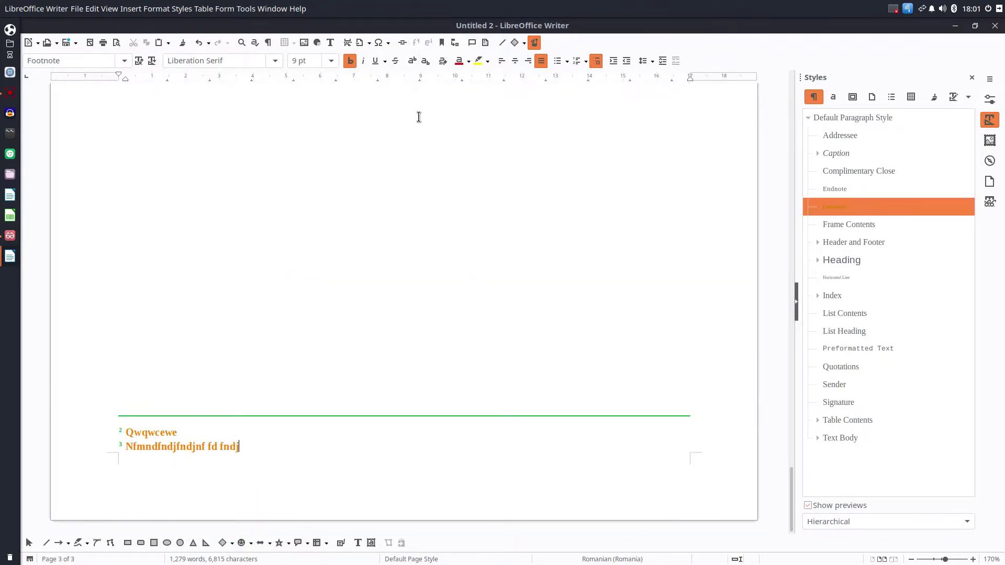
Insert a footnote after "The" in "The steps got louder" on page 2 with the text "eoeoeeoeo"
scroll(267, 373, "up", 15)
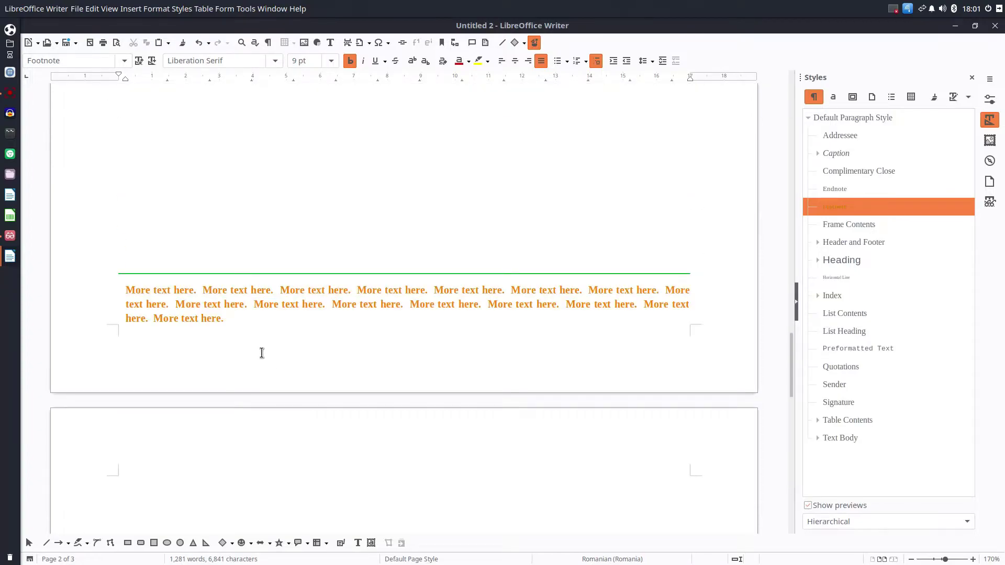
scroll(242, 320, "up", 10)
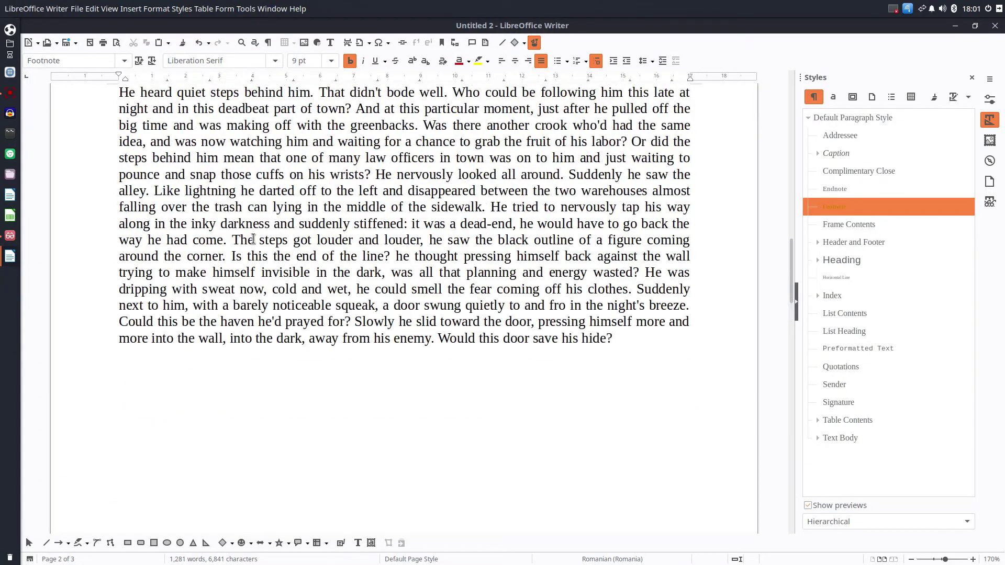
left_click(254, 240)
left_click(417, 41)
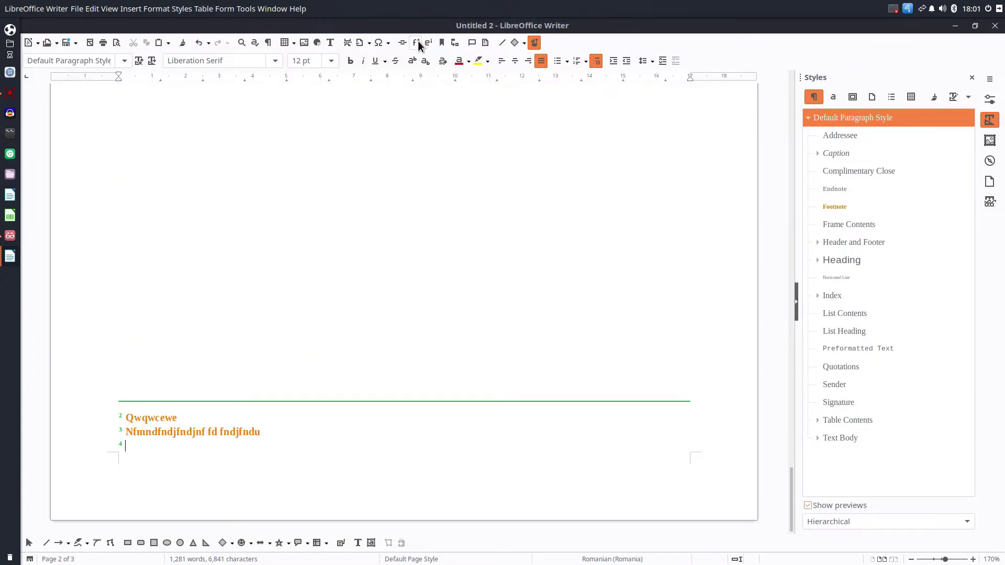
type("eoeoeeoeo")
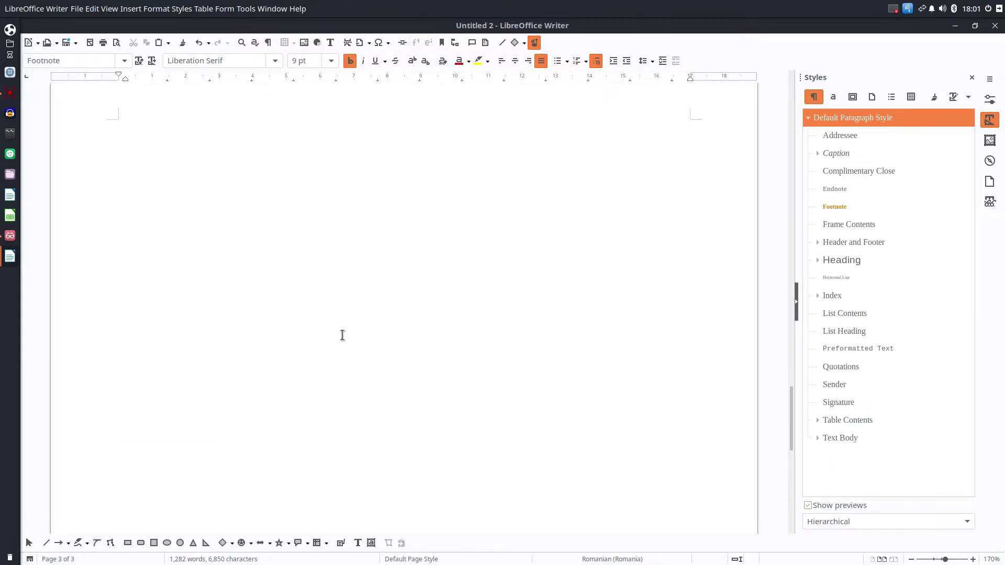
Set the Default Page Style's maximum footnote height to 3,30 cm and apply it
scroll(344, 336, "up", 10)
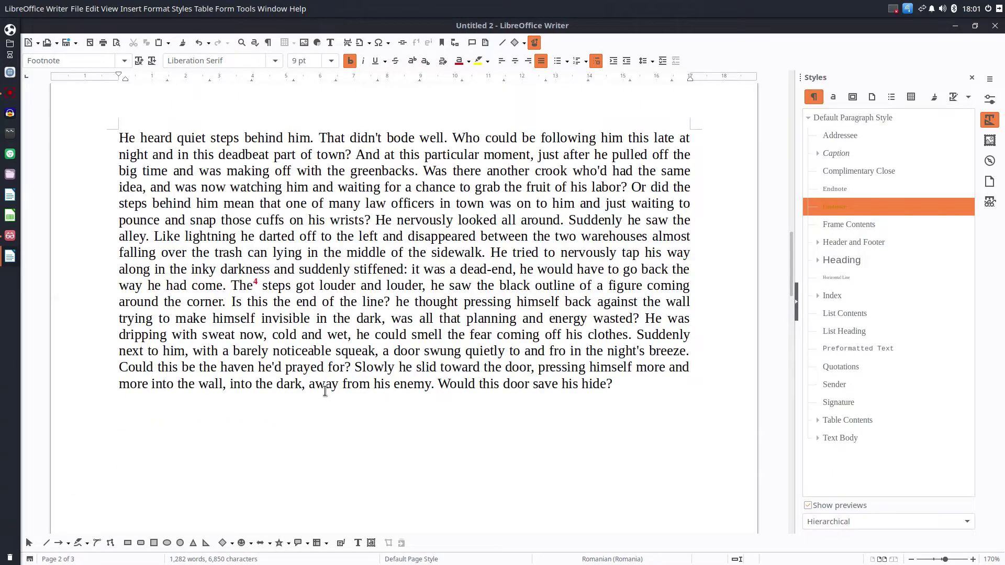
scroll(311, 353, "down", 6, "ctrl")
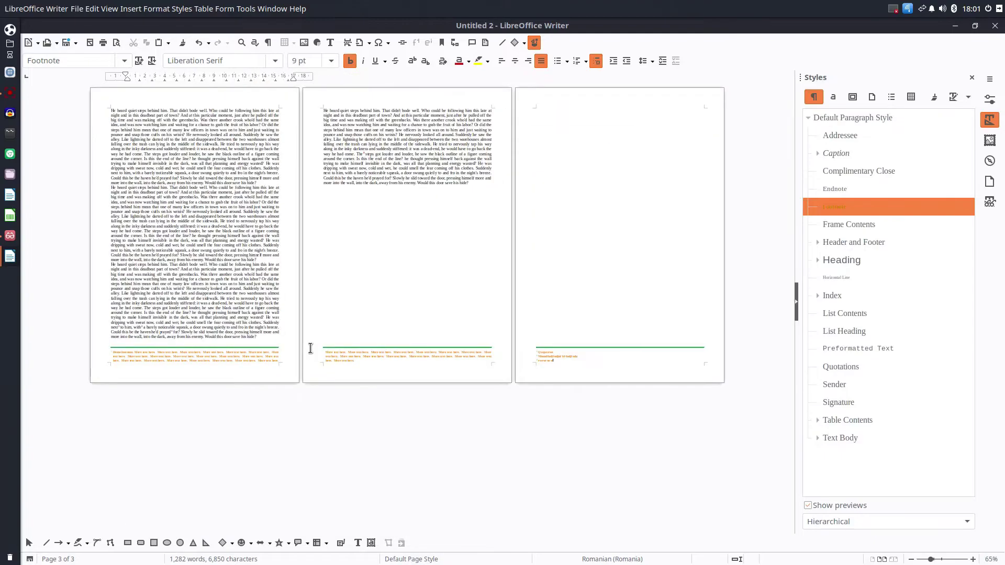
scroll(378, 317, "up", 1, "ctrl")
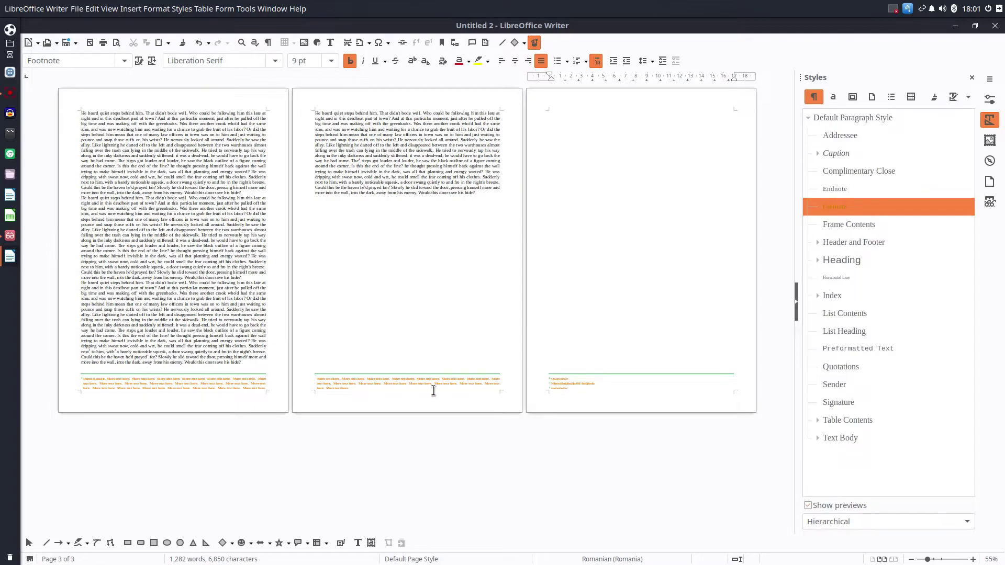
left_click(107, 380)
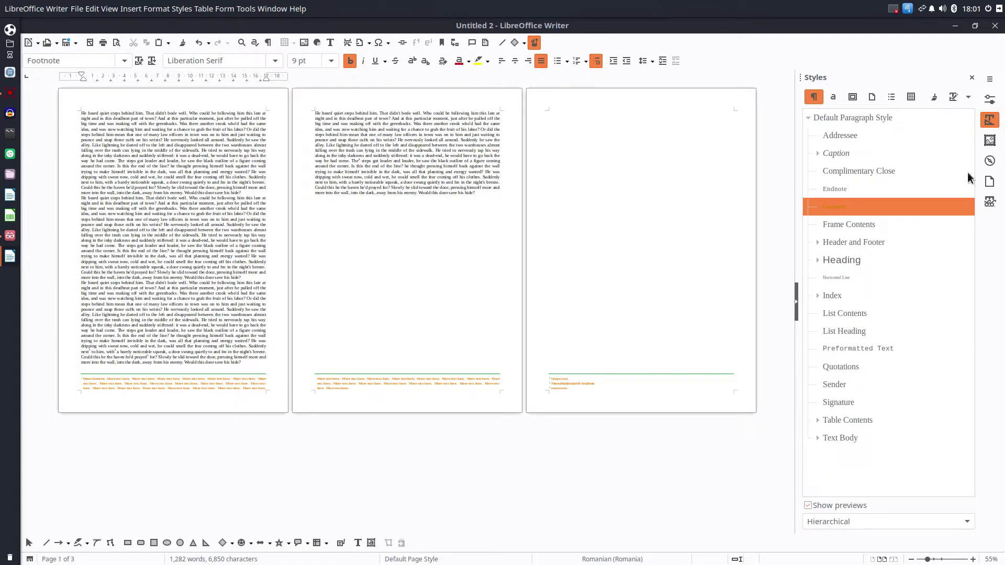
left_click(872, 97)
right_click(878, 113)
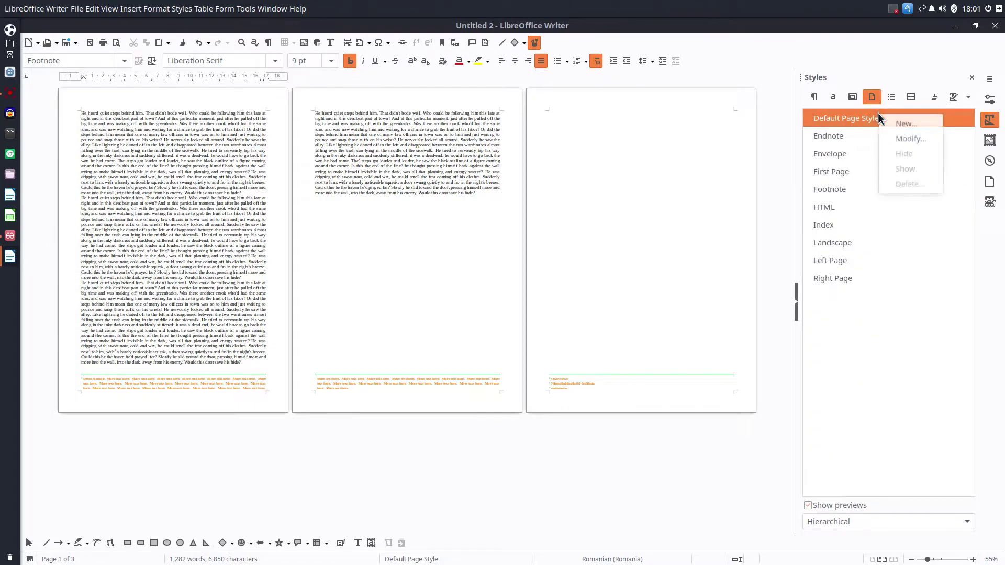
left_click(892, 139)
left_click(506, 225)
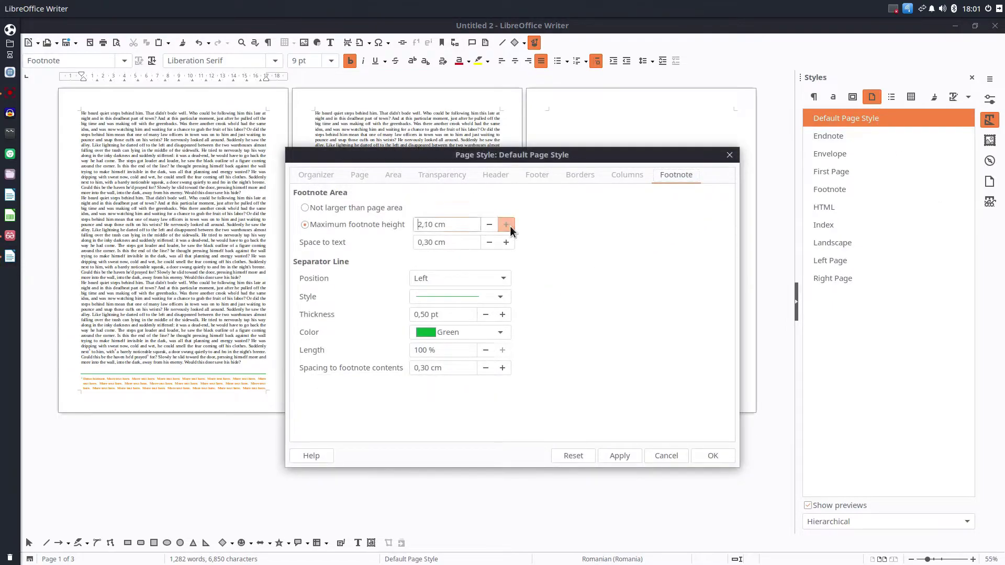
left_click(506, 224)
left_click(506, 224)
left_click(506, 225)
left_click(506, 224)
left_click(506, 225)
left_click(506, 224)
left_click(506, 225)
left_click(506, 224)
left_click(506, 224)
left_click(623, 454)
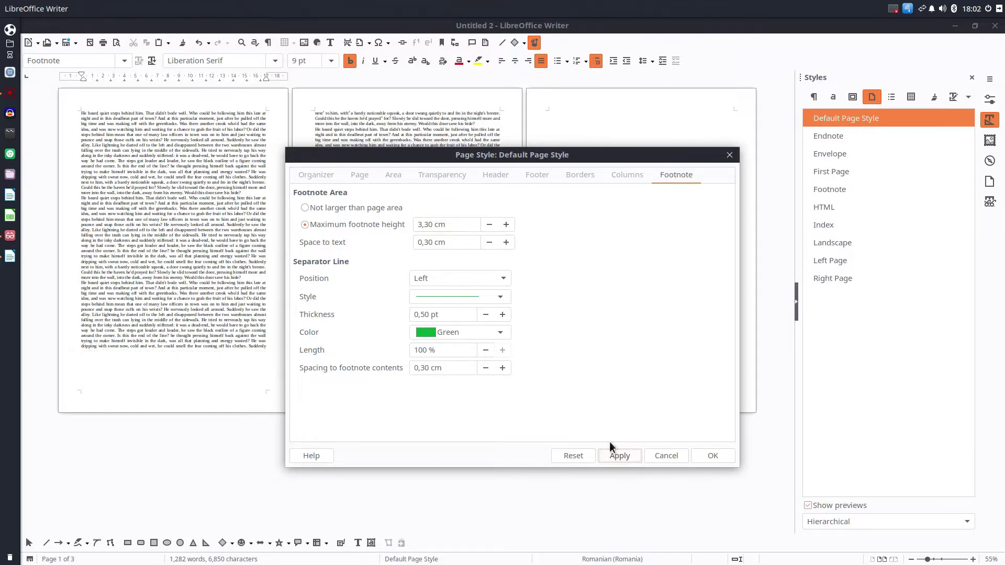
Reduce the Default Page Style's maximum footnote height to 3,00 cm and confirm the page style
left_click(490, 225)
left_click(490, 224)
left_click(489, 225)
left_click(623, 453)
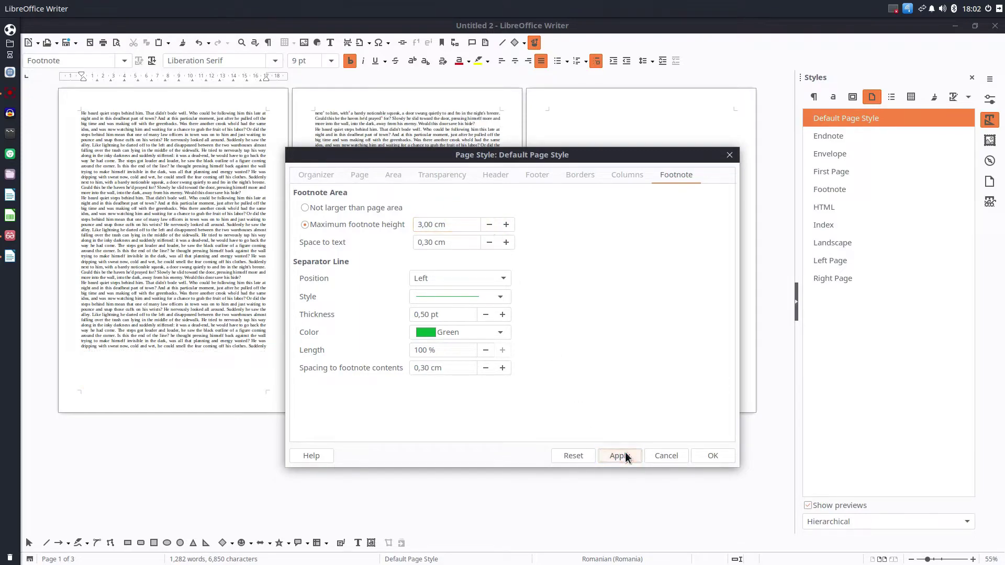
left_click(711, 455)
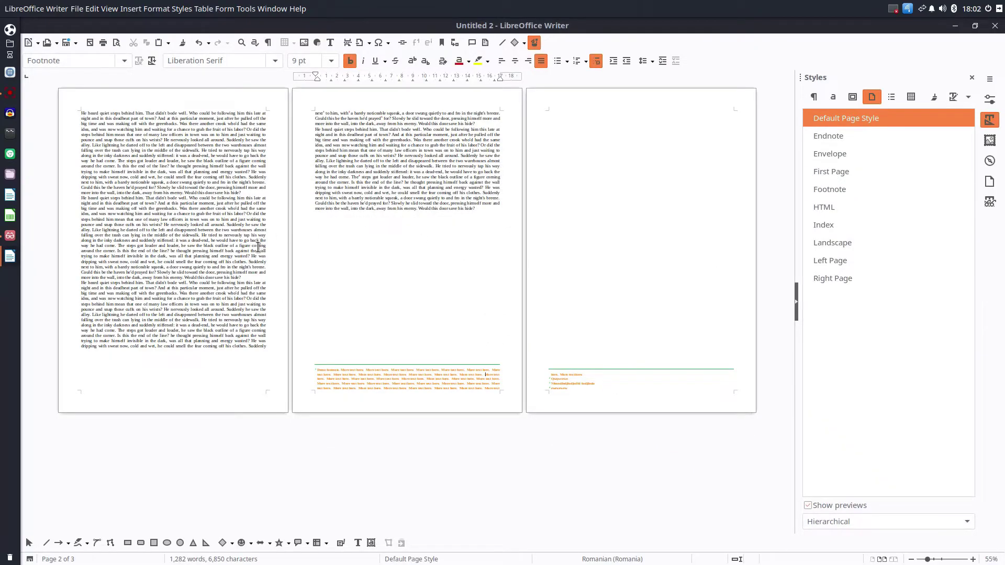
Delete the text between "sidewalk." and "coming around the corner" in page 1's second paragraph and review the footnotes on both pages
left_click_drag(201, 233, 251, 246)
key("Delete")
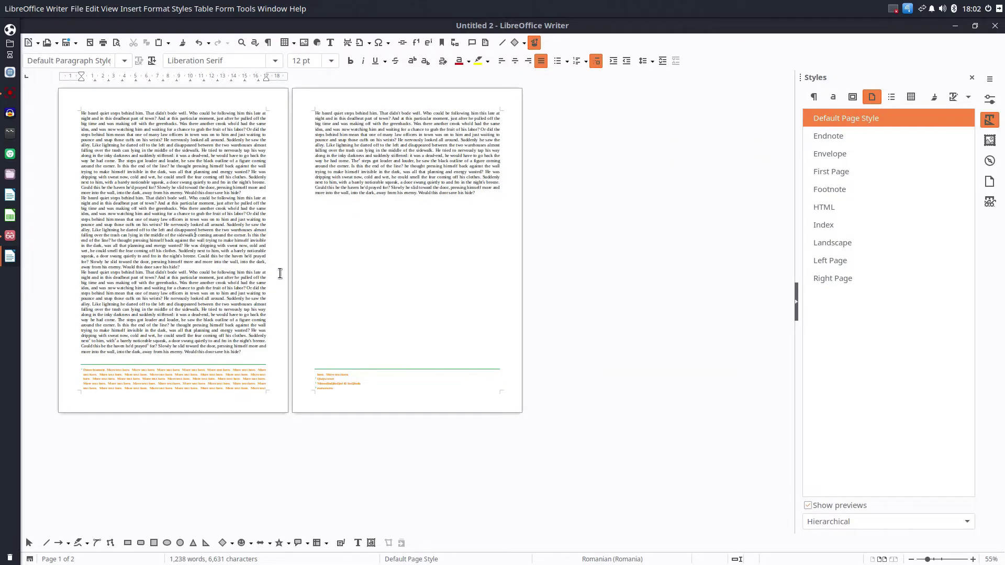
scroll(283, 272, "up", 5, "ctrl")
scroll(517, 356, "down", 5)
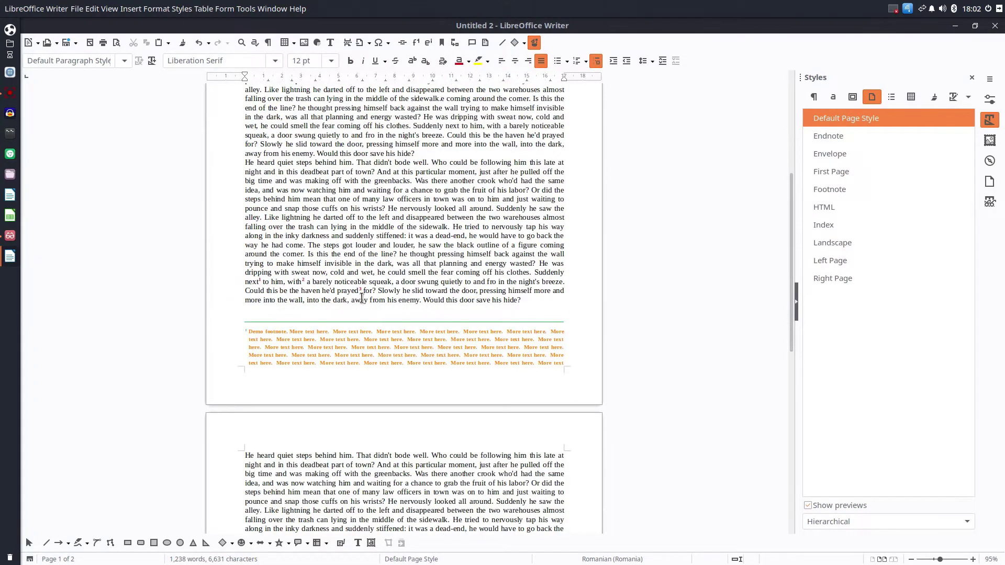
scroll(236, 306, "up", 2, "ctrl")
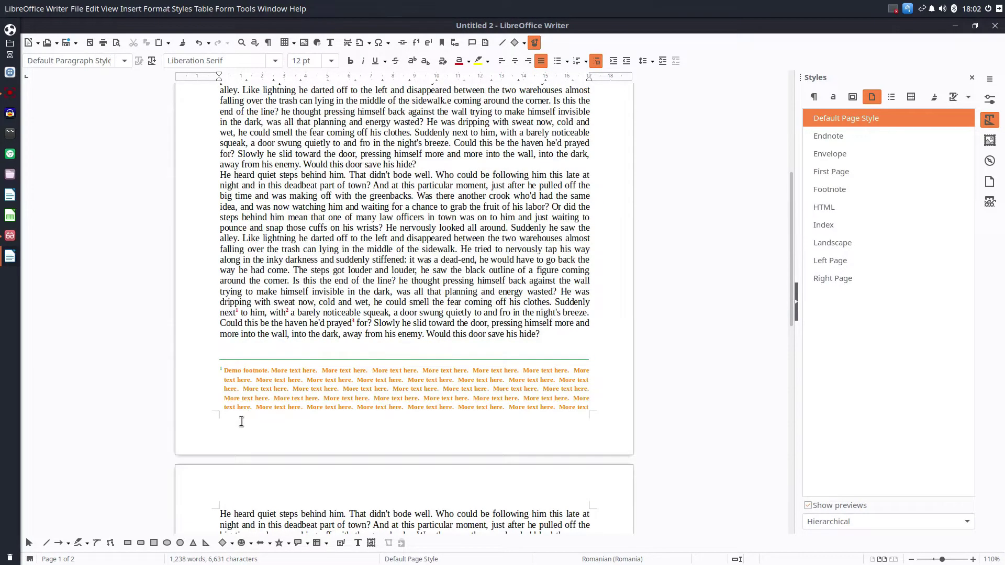
scroll(324, 366, "down", 4)
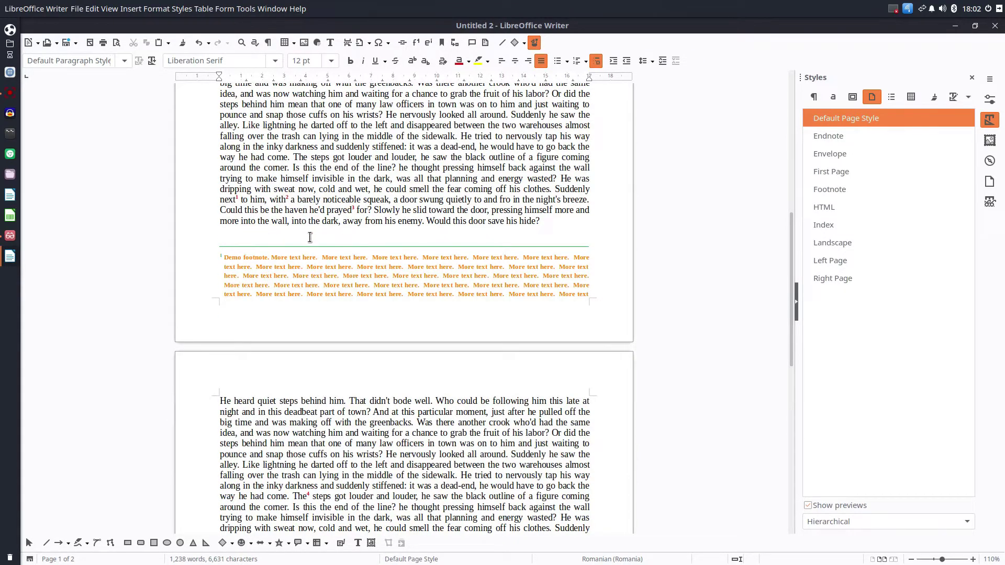
scroll(280, 275, "down", 16)
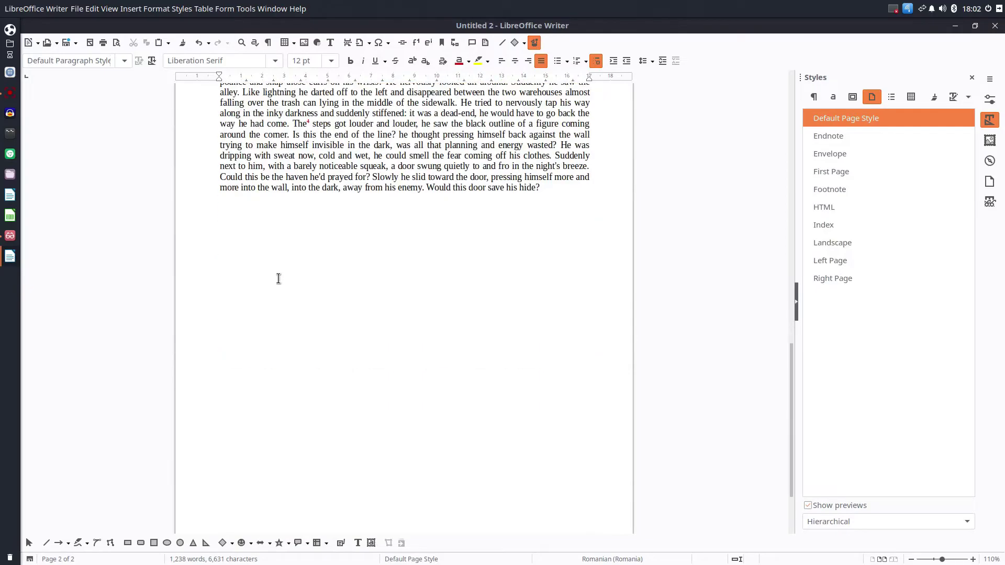
scroll(253, 408, "up", 18)
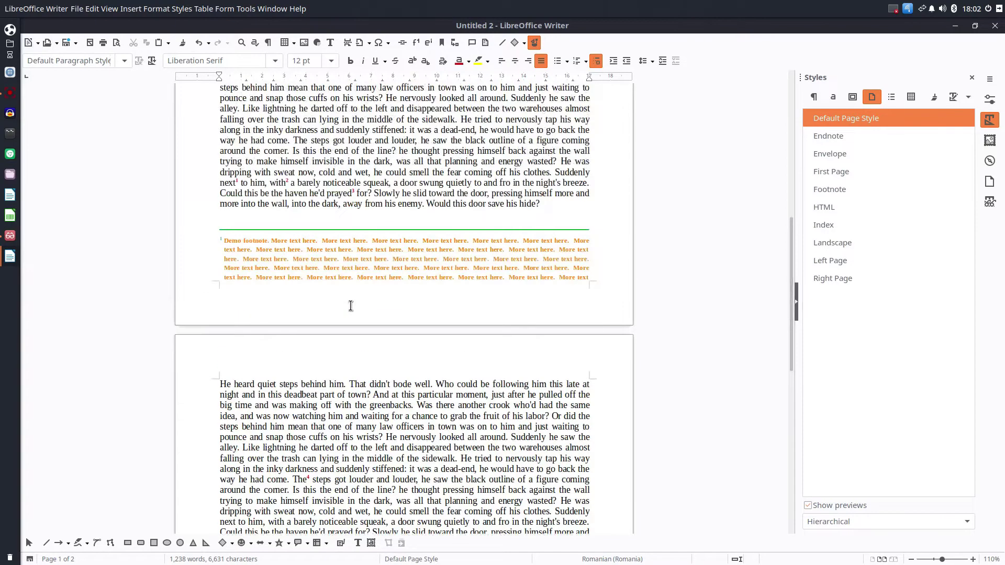
Set the Default Page Style's maximum footnote height to 5,00 cm and apply it
right_click(900, 118)
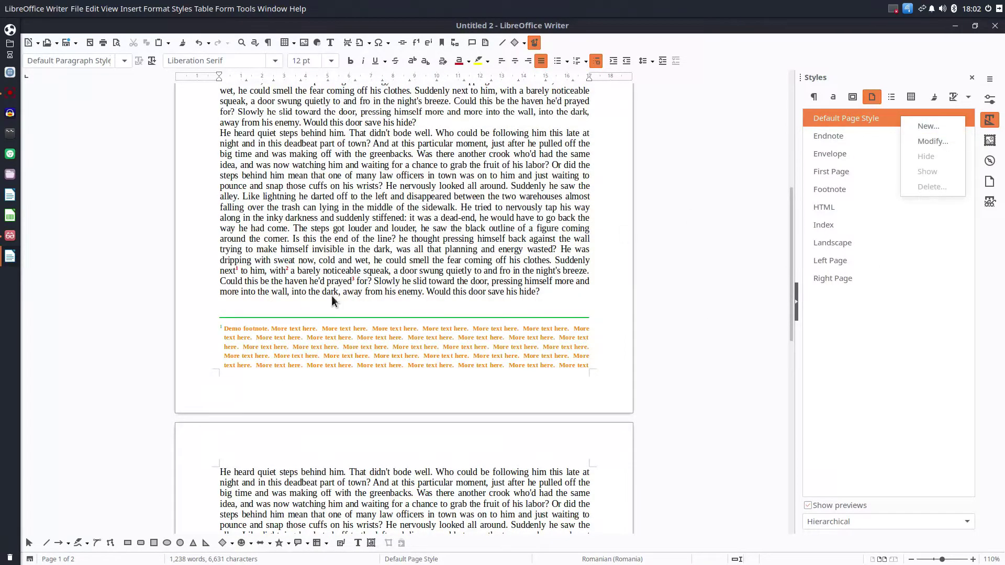
left_click(932, 141)
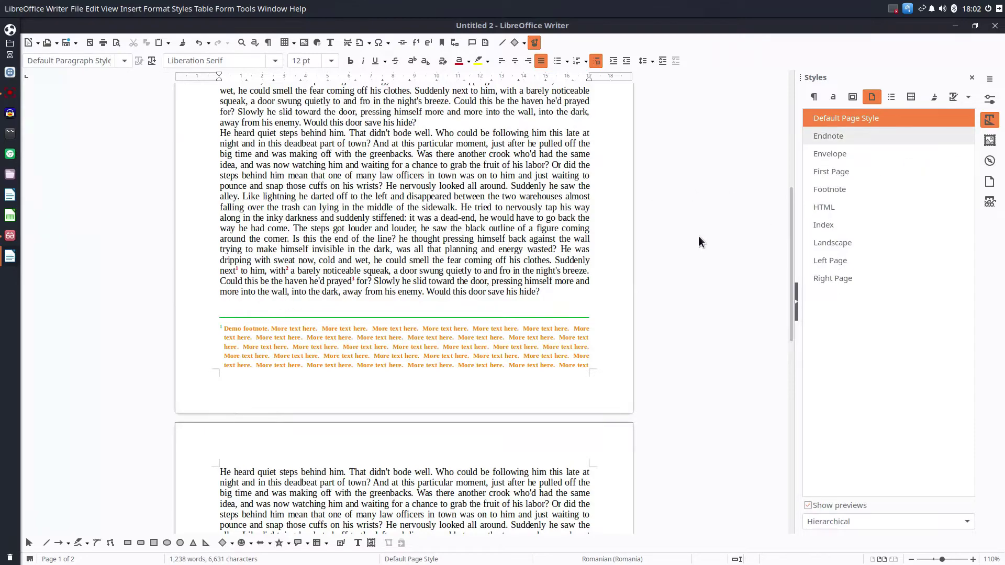
left_click(505, 225)
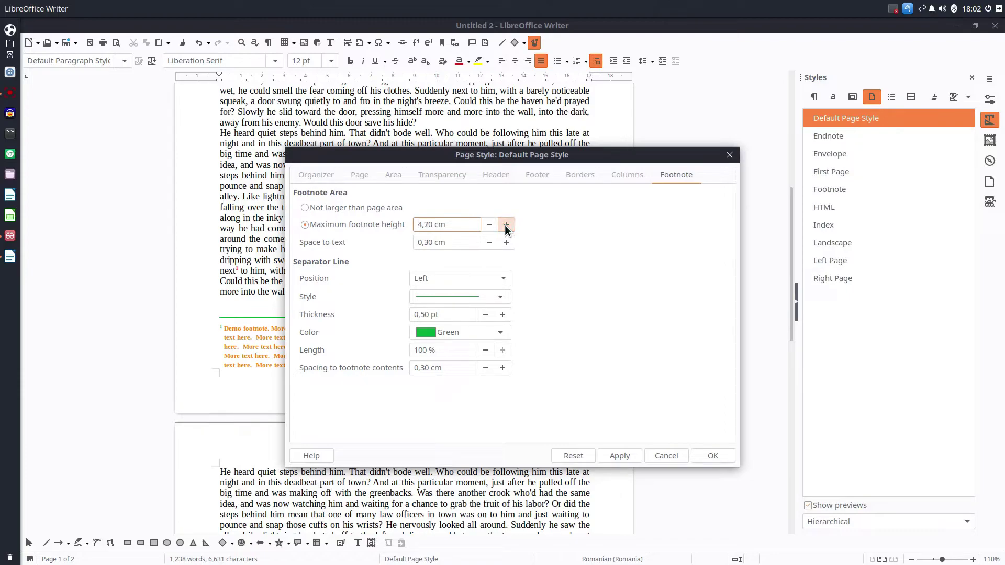
left_click(506, 225)
left_click(617, 456)
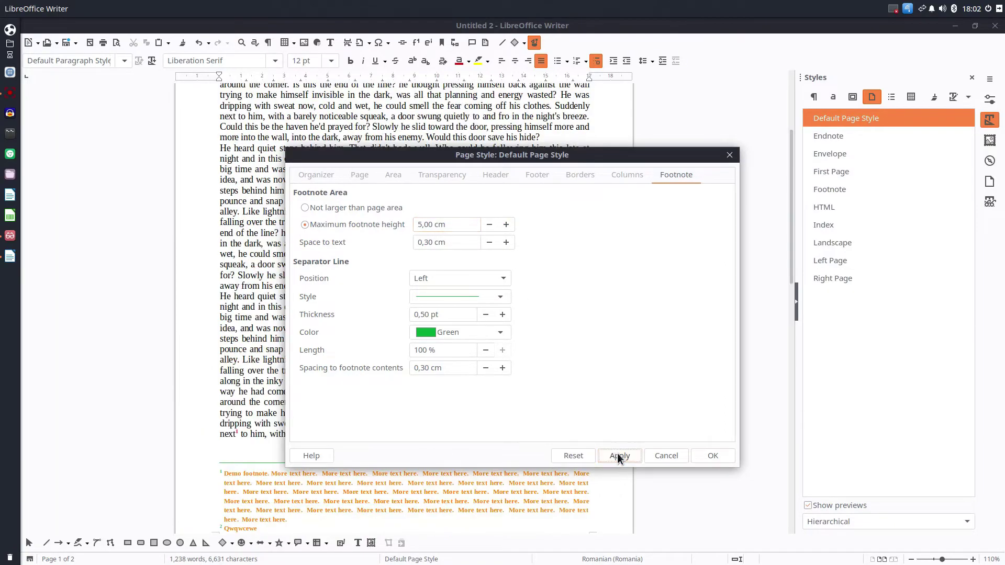
Confirm the Default Page Style settings and check the footnote area at the end of page 1
left_click(706, 456)
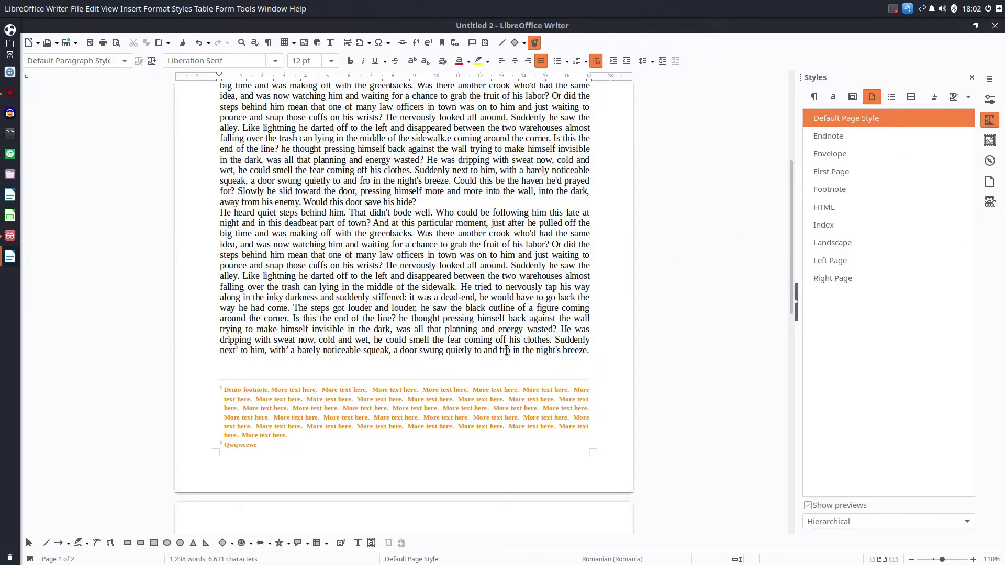
scroll(372, 373, "down", 3)
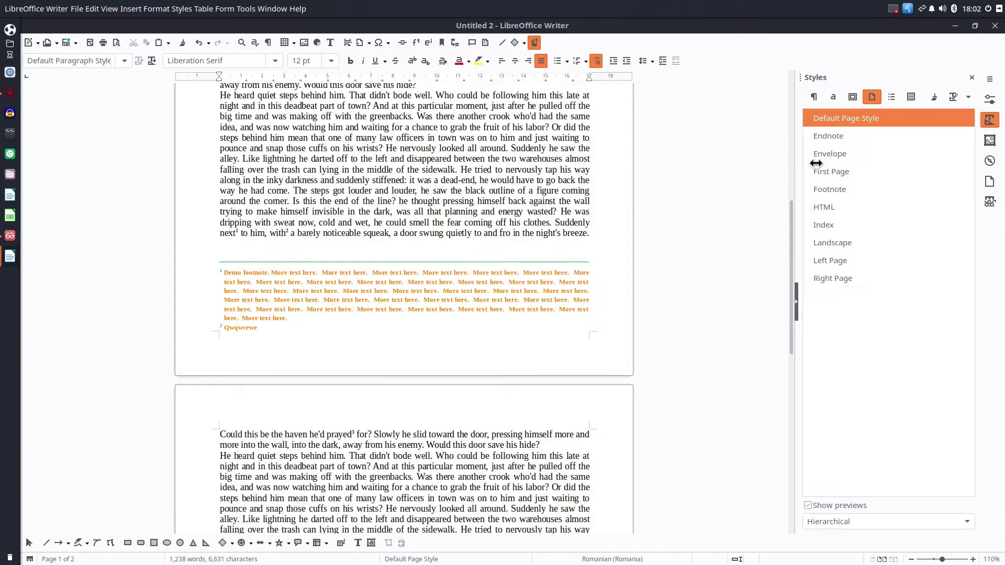
Modify the Default Page Style so its footnote area is not larger than the page area, and confirm the page style
right_click(845, 117)
left_click(490, 169)
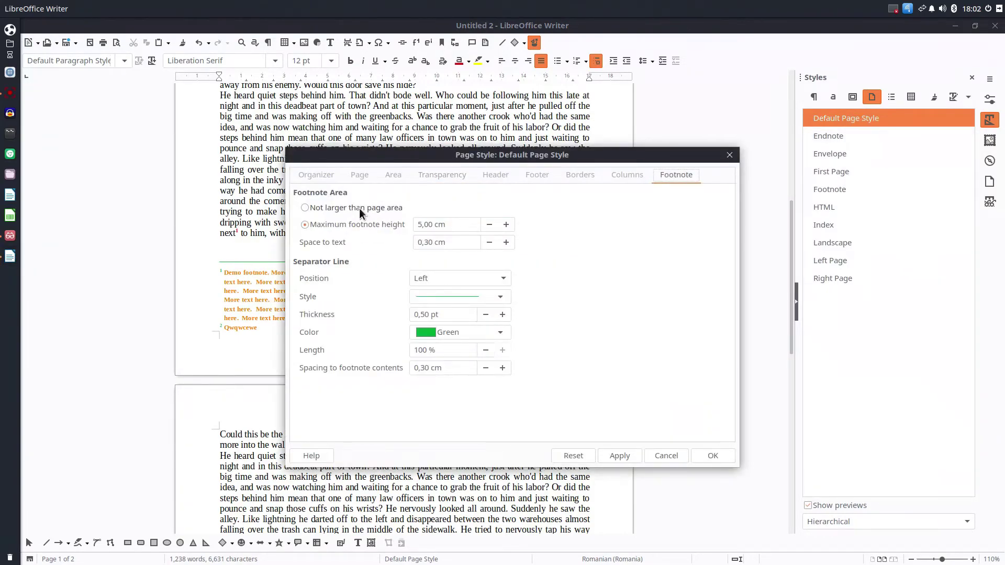
left_click(359, 209)
left_click(724, 451)
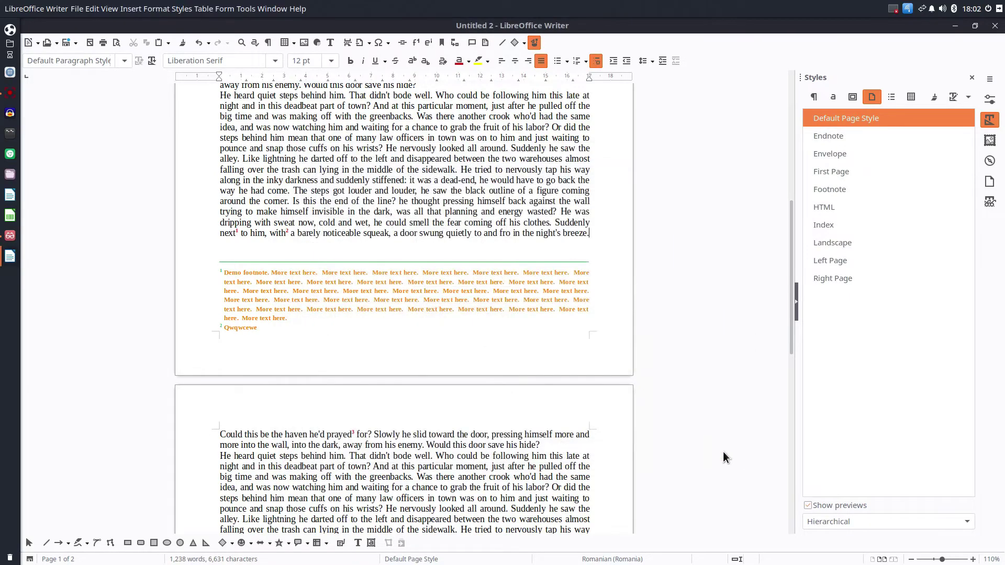
Examine the footnote anchors and footnote areas on both pages of the document at a larger zoom
scroll(324, 289, "down", 1)
scroll(335, 344, "down", 5)
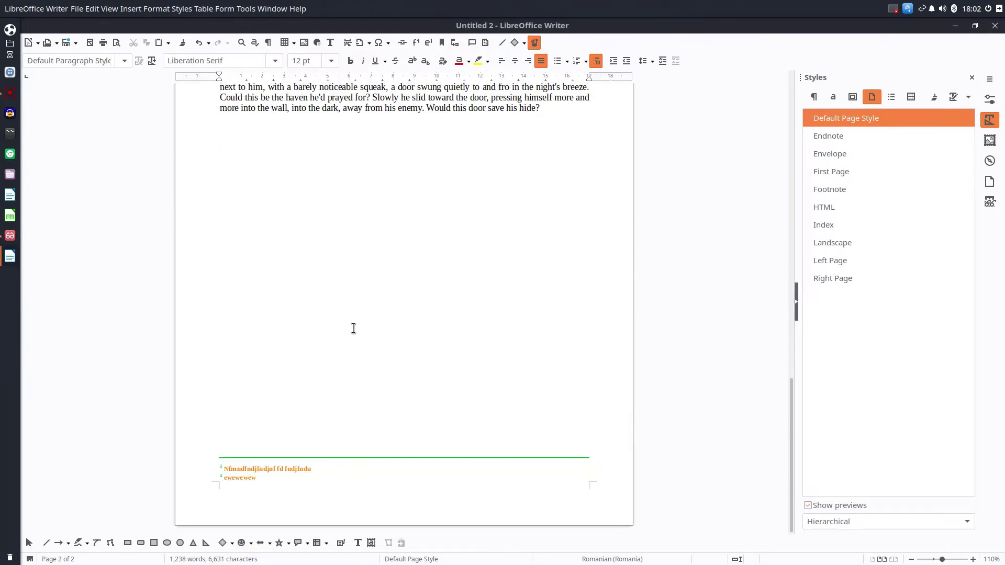
scroll(353, 329, "up", 15)
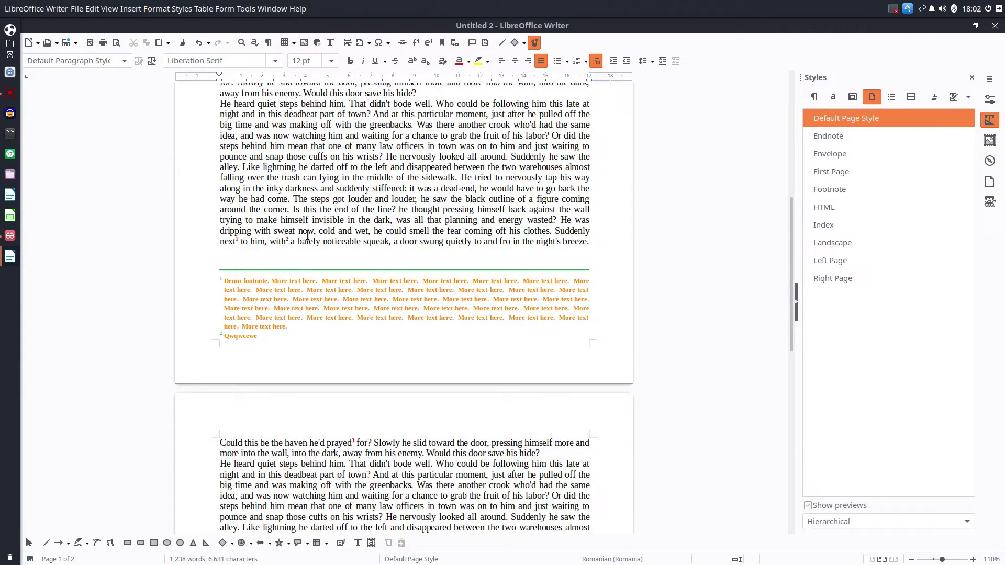
scroll(243, 324, "down", 10)
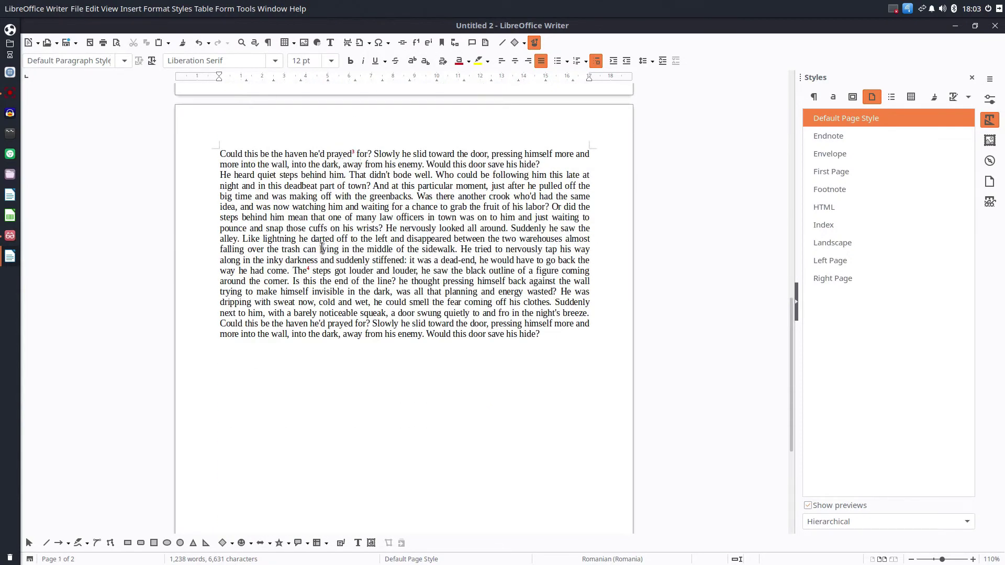
scroll(321, 248, "up", 5, "ctrl")
scroll(338, 203, "down", 12)
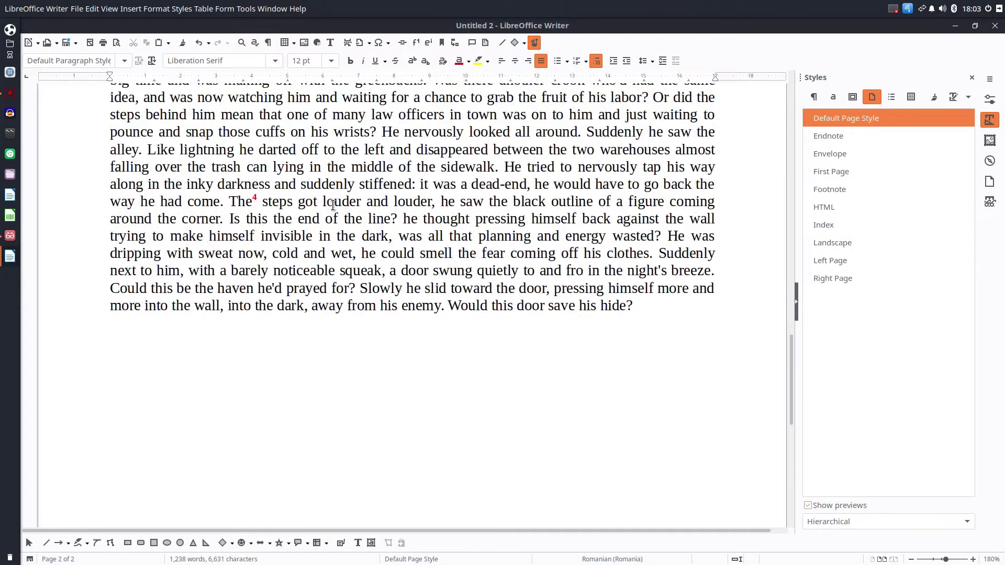
scroll(195, 392, "up", 10)
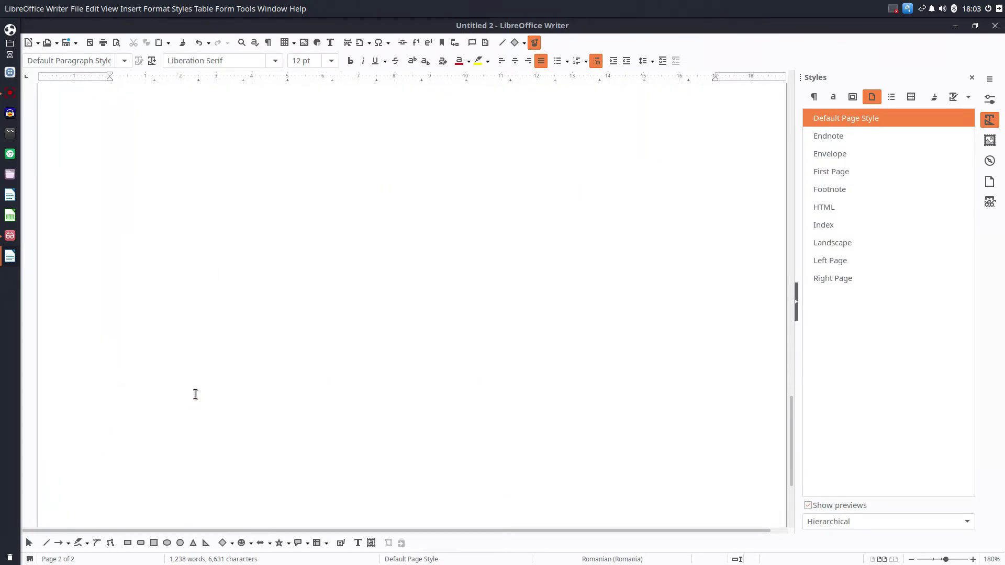
Limit the Default Page Style's footnote area to a maximum height of 5 cm, confirm the page style and review the pages
right_click(916, 117)
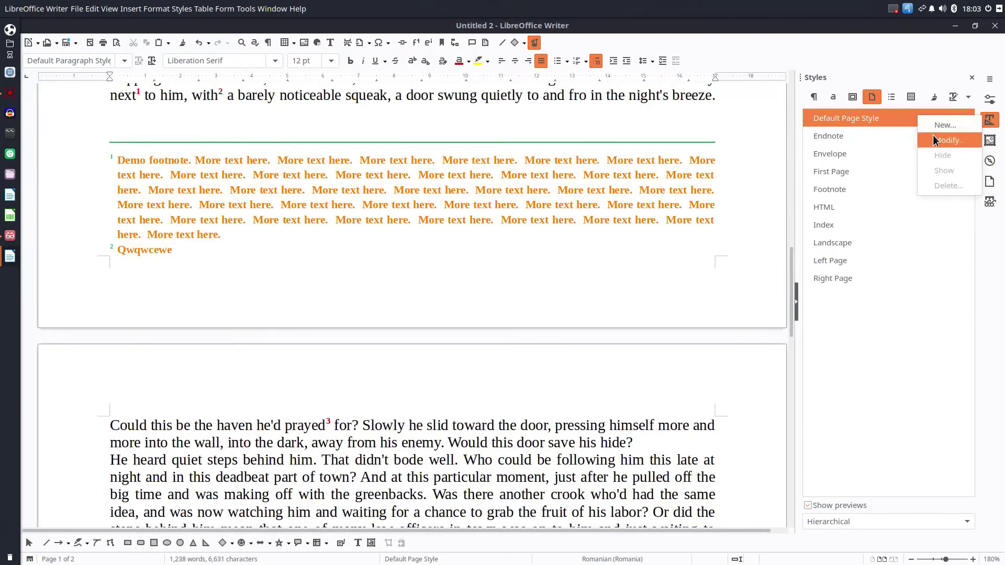
left_click(933, 135)
left_click(395, 227)
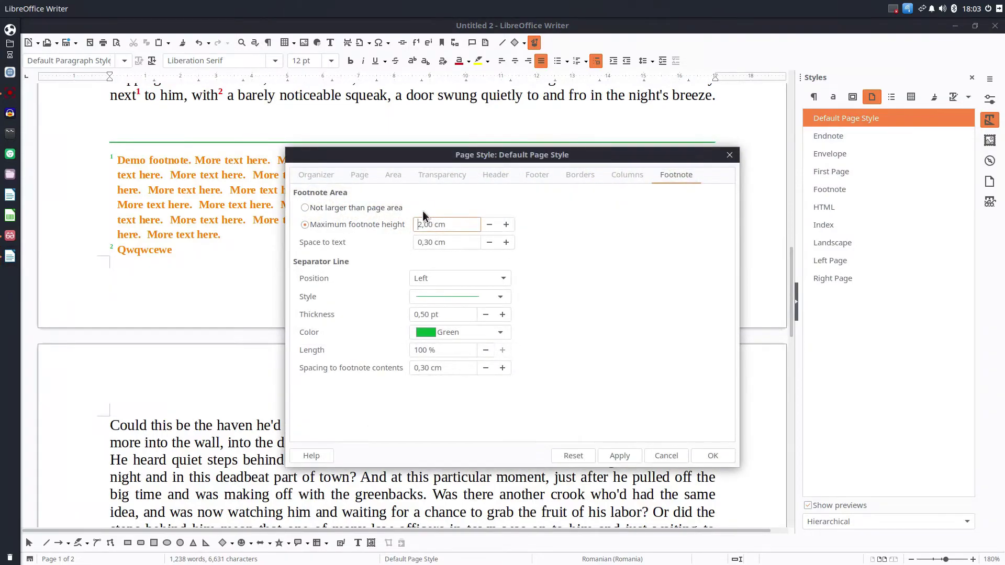
left_click_drag(454, 223, 366, 217)
type("5")
left_click(620, 456)
left_click(704, 456)
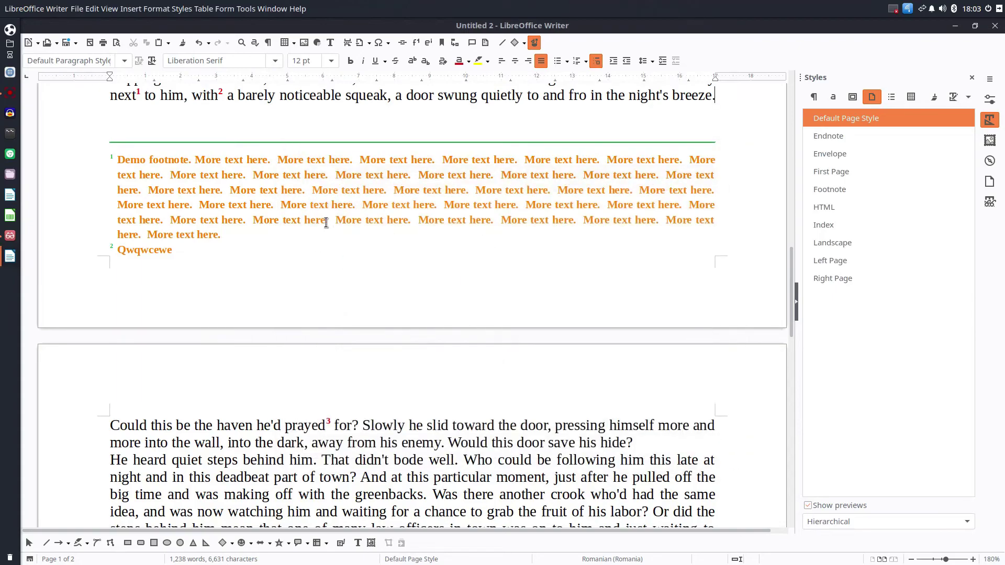
scroll(325, 222, "down", 10)
scroll(438, 243, "up", 4)
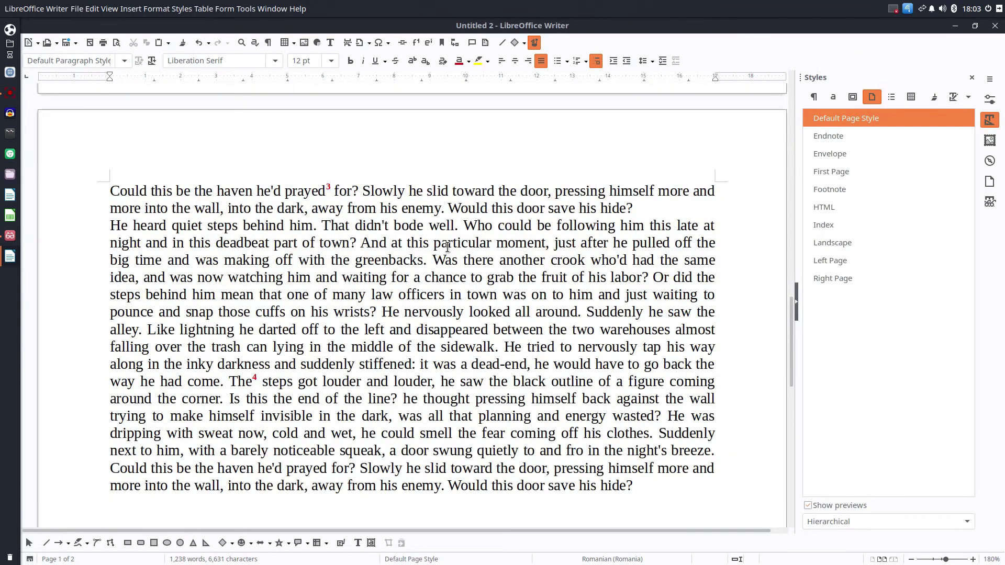